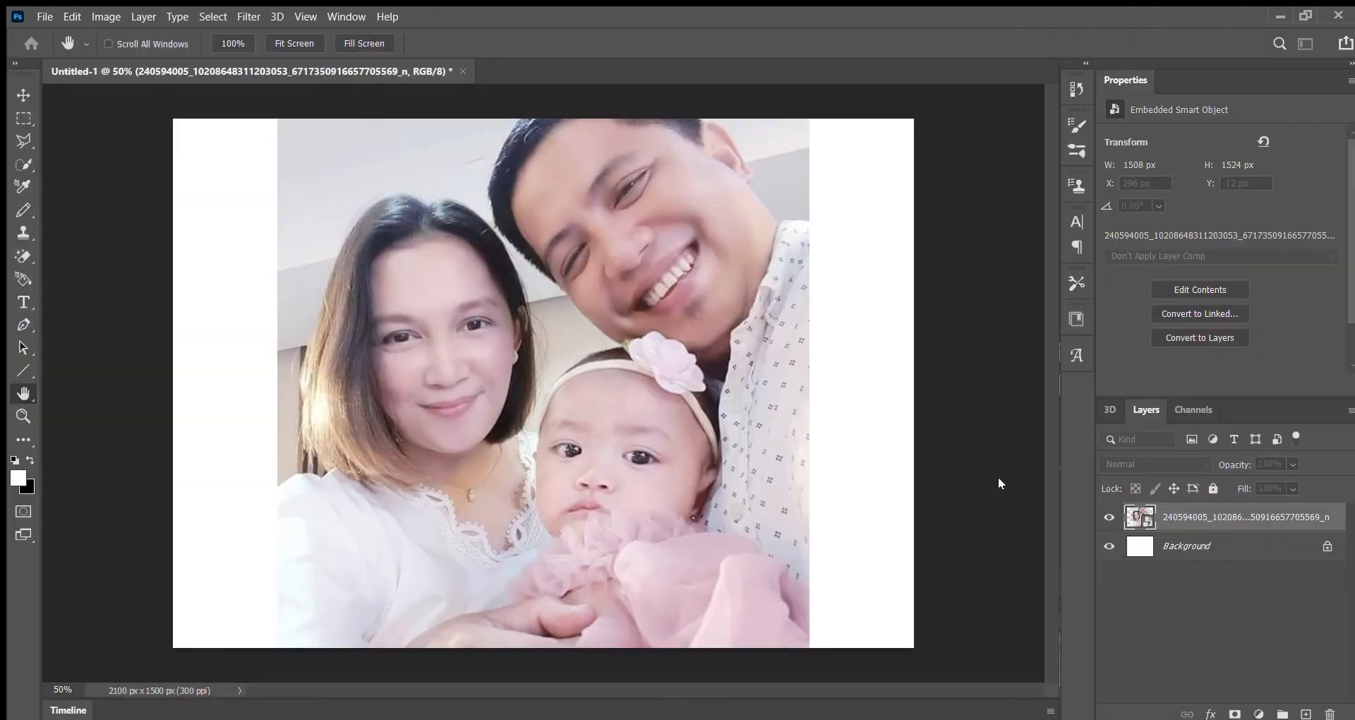
Select the three people with Select Subject and turn the selection into a layer mask that hides the photo's background.
key("t")
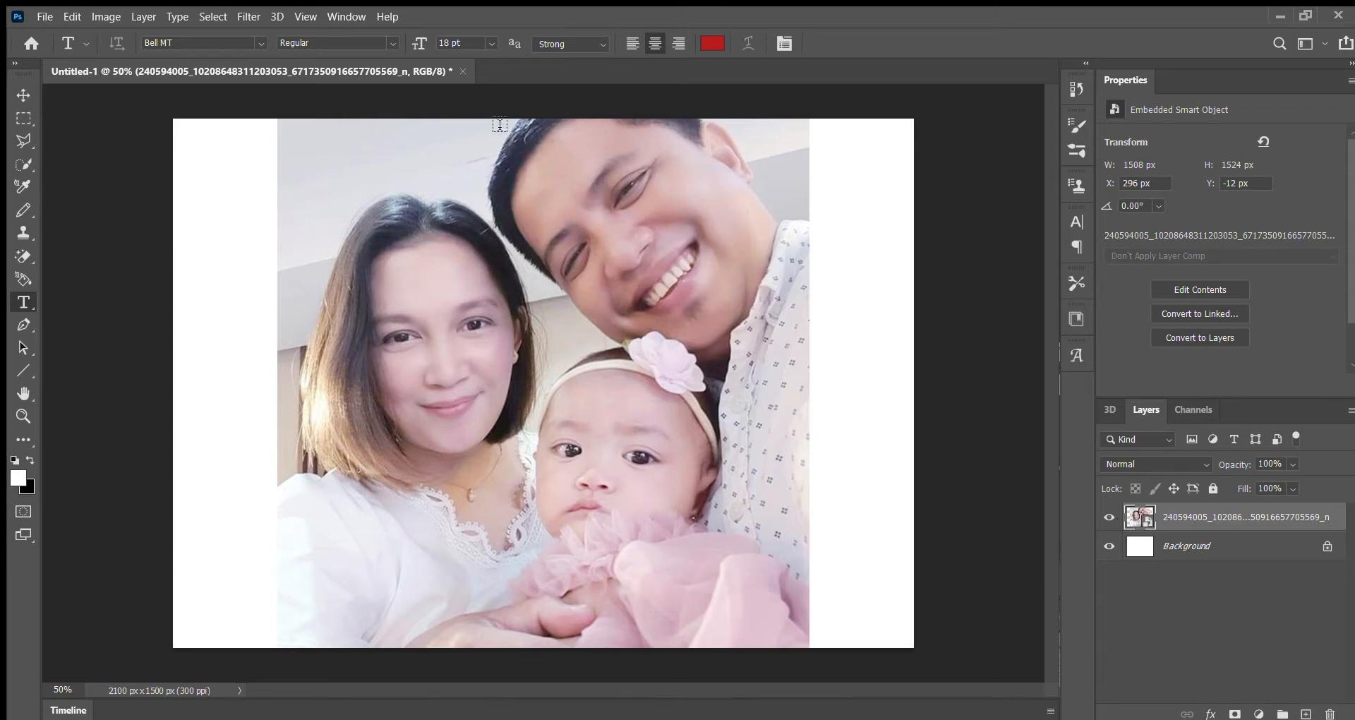
left_click(23, 164)
left_click(496, 43)
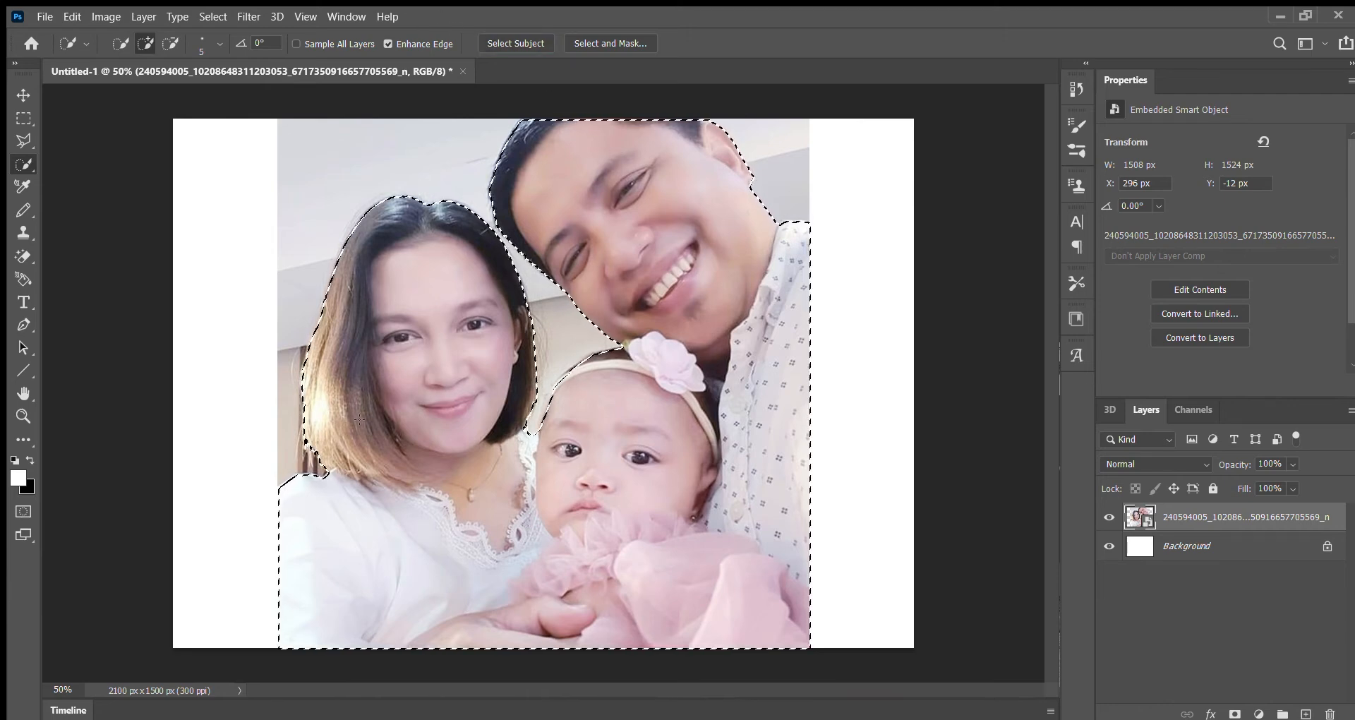
left_click(1234, 713)
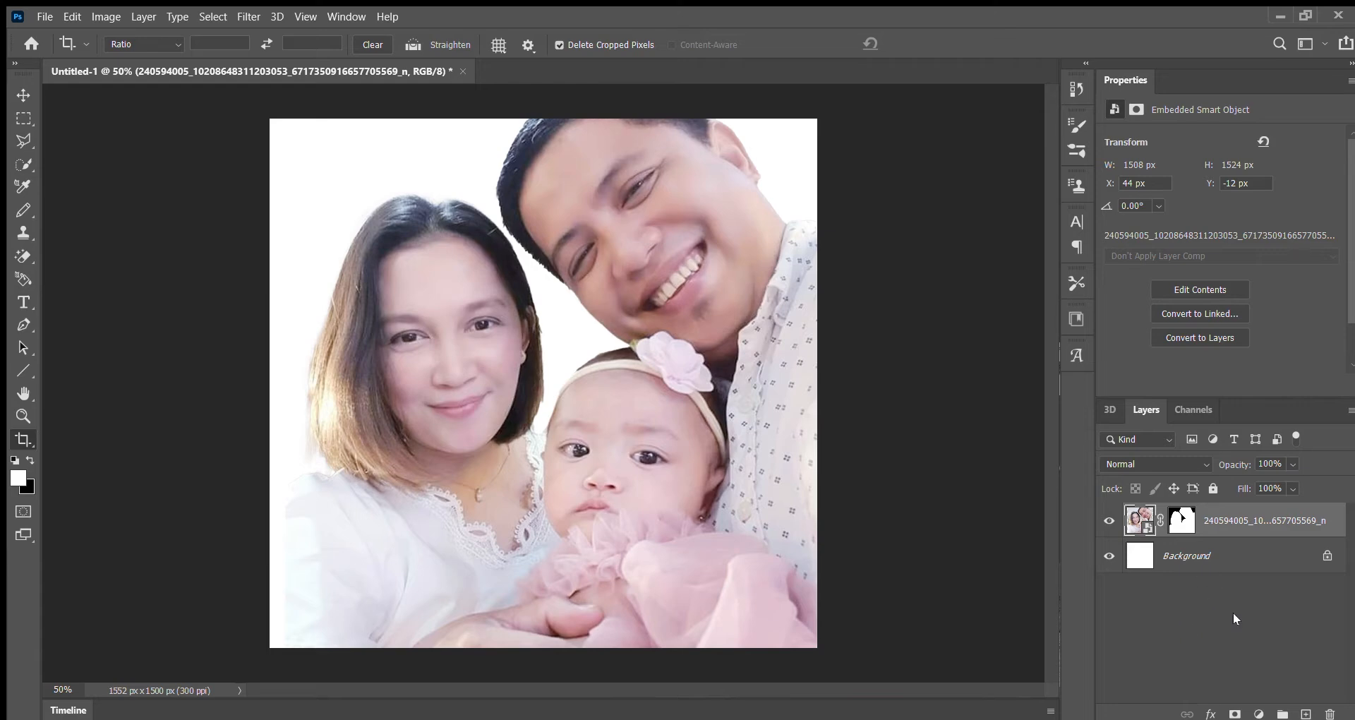
Add a white-filled layer beneath the masked photo and delete the locked Background layer.
left_click(1306, 714, "ctrl")
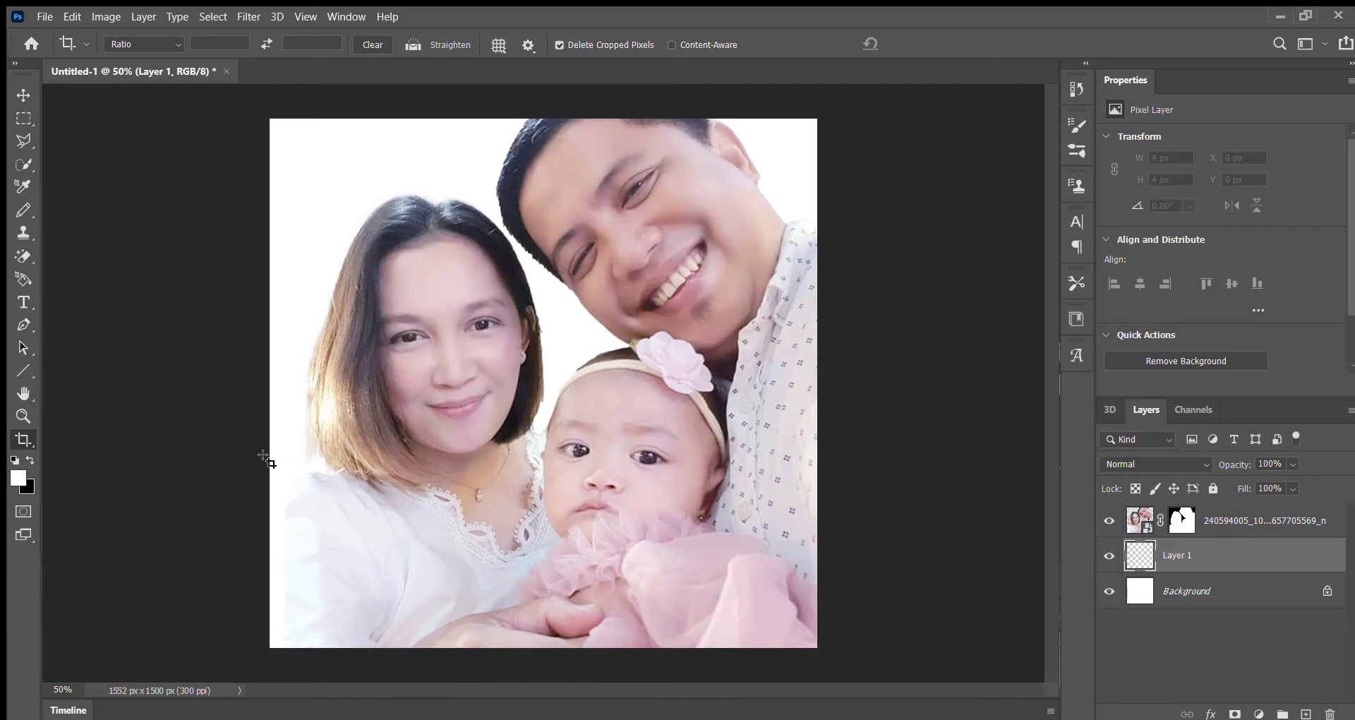
key("alt+BackSpace")
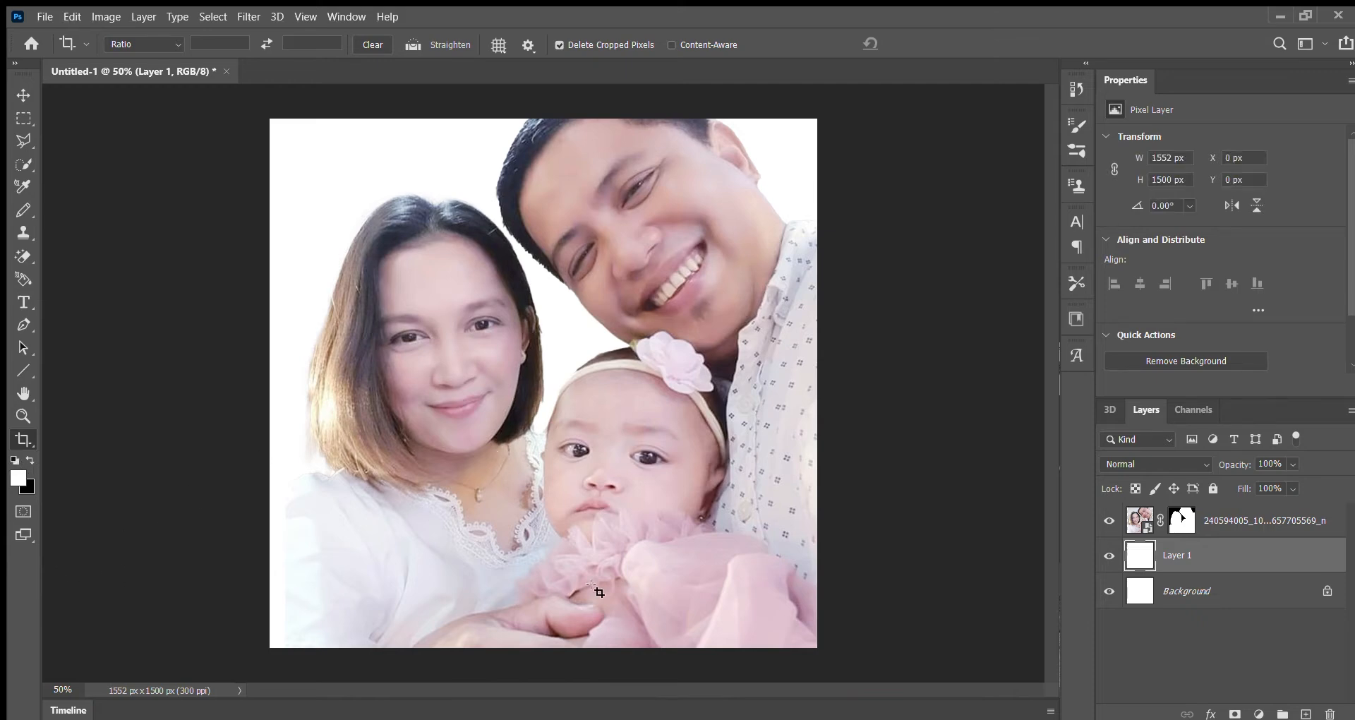
left_click(1203, 596)
key("Delete")
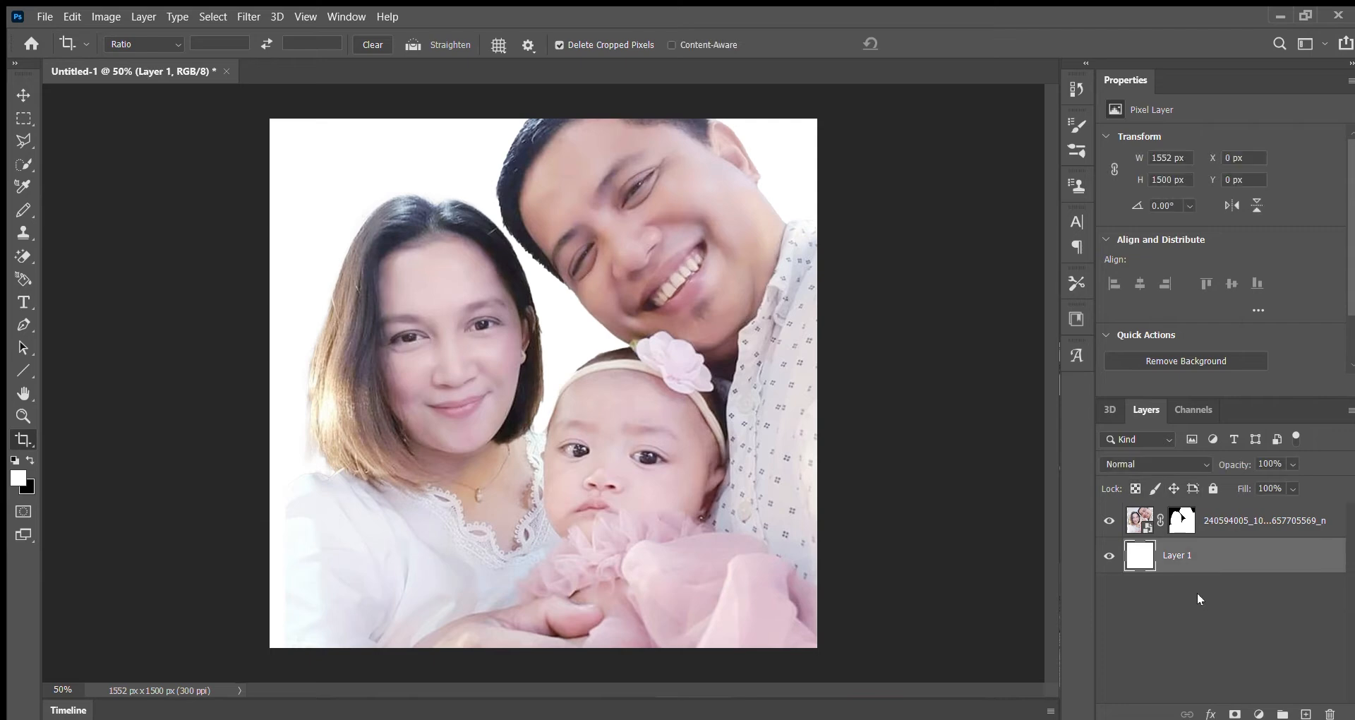
Select the masked photo layer together with the white layer and convert both into one Smart Object.
left_click(1225, 520, "shift")
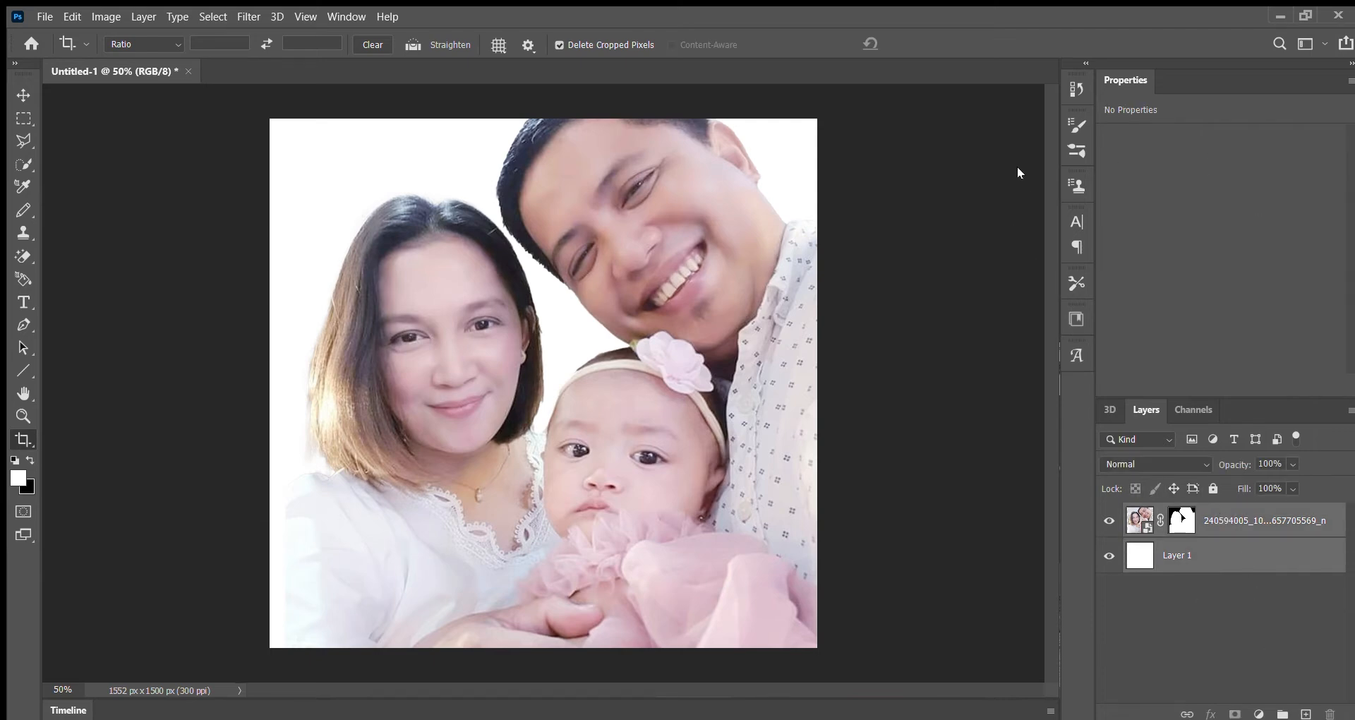
key("ctrl+e")
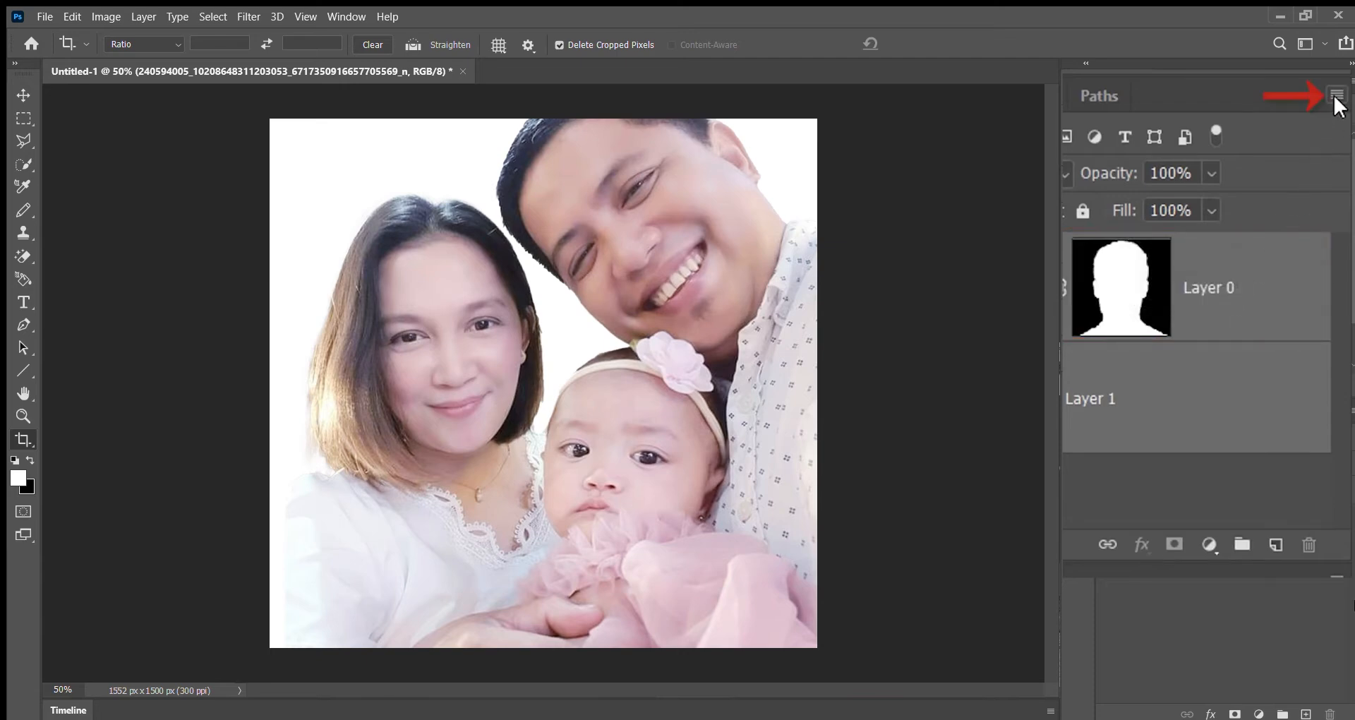
key("ctrl+j")
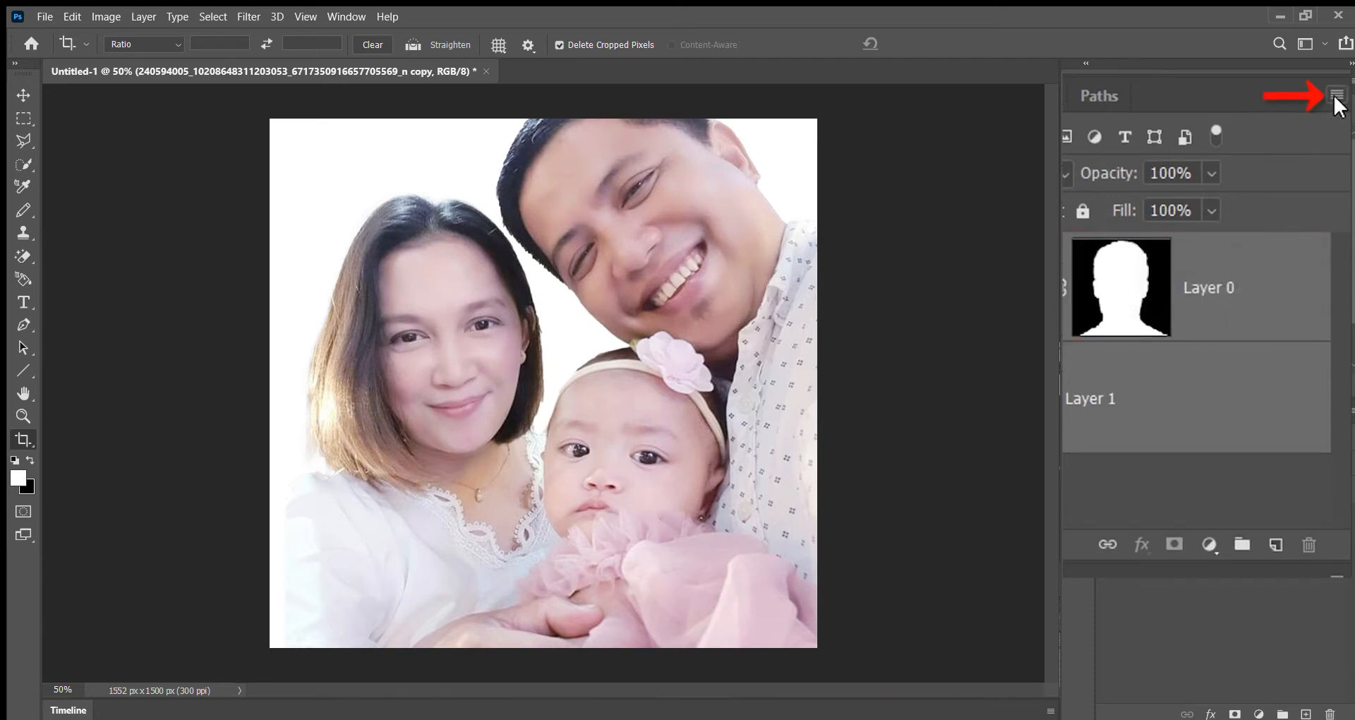
left_click(1336, 96)
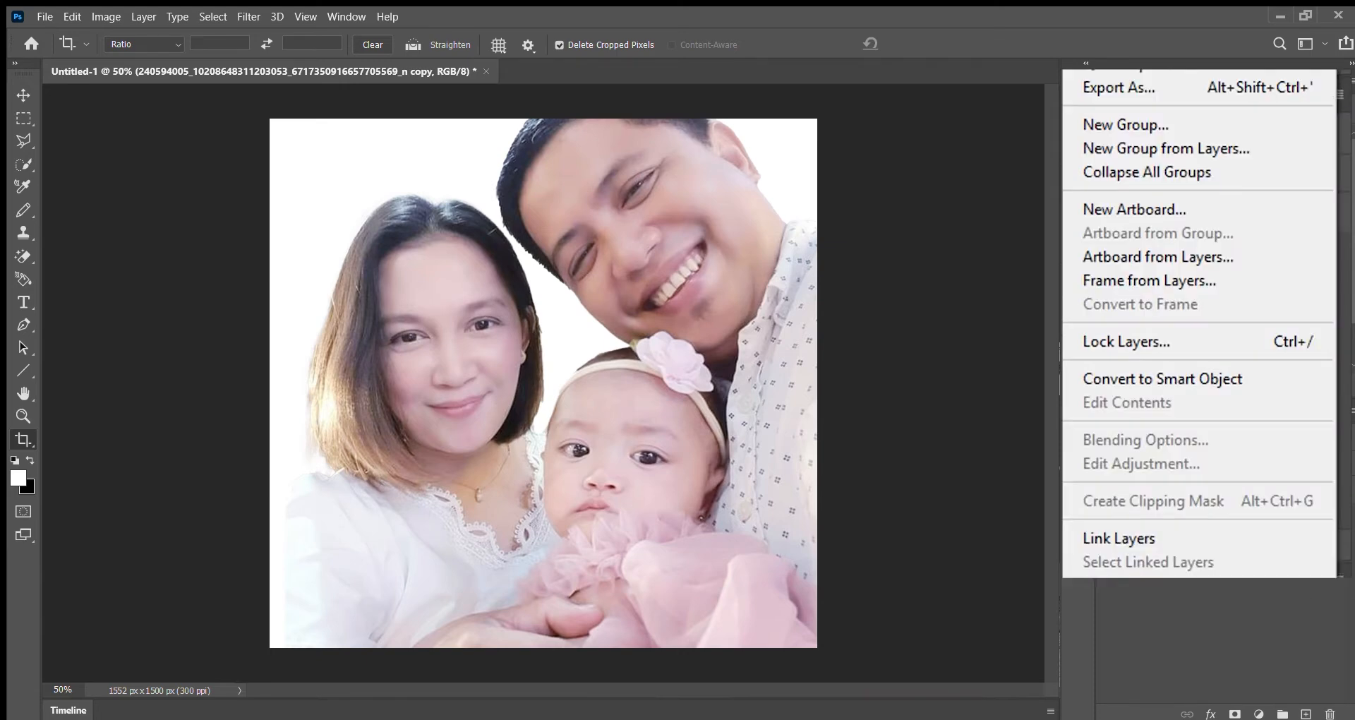
left_click(1124, 381)
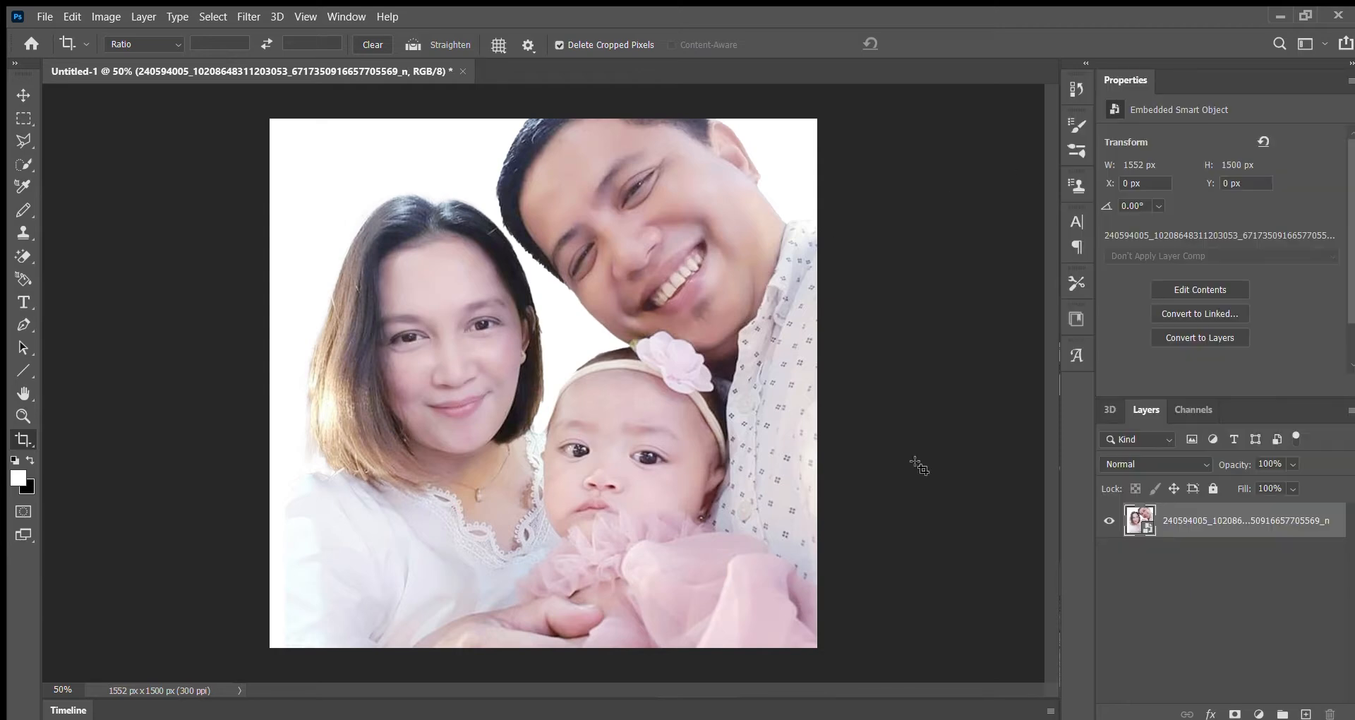
Duplicate the Smart Object, naming the upper copy "Lines" and the original below it "color".
key("ctrl+j")
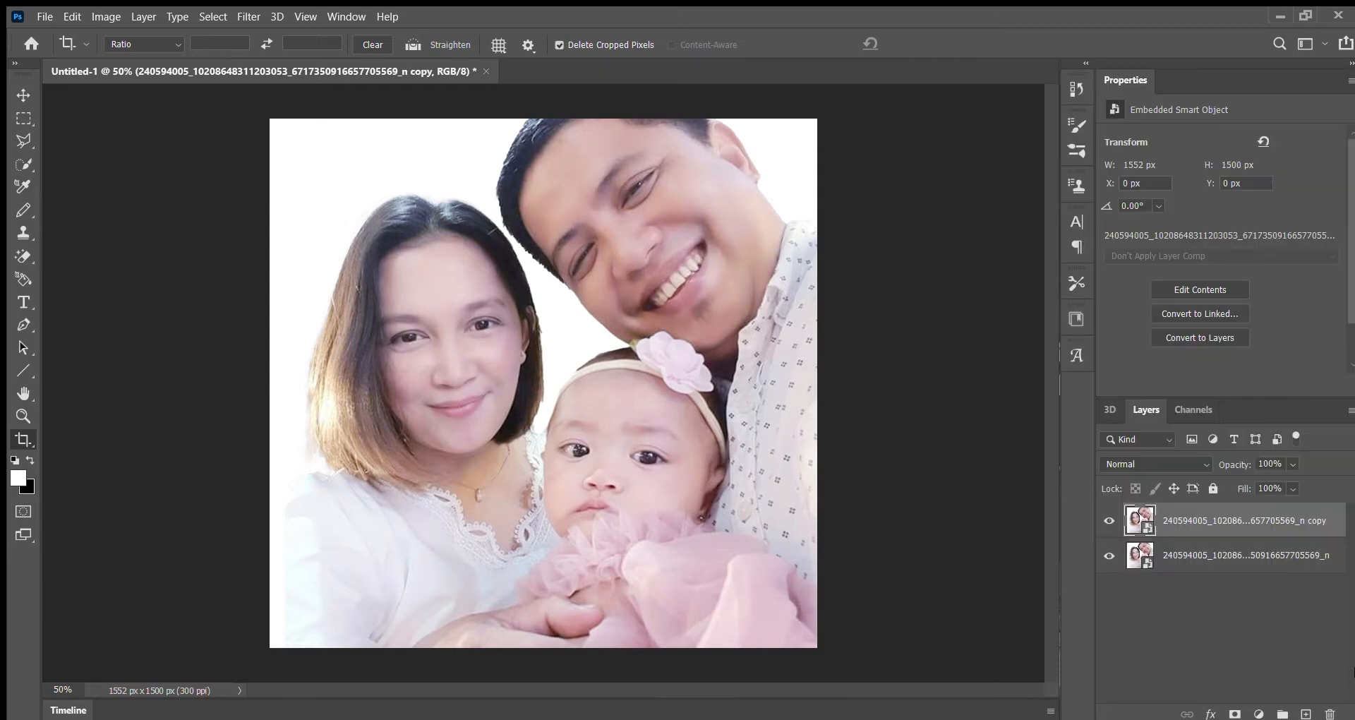
double_click(1211, 522)
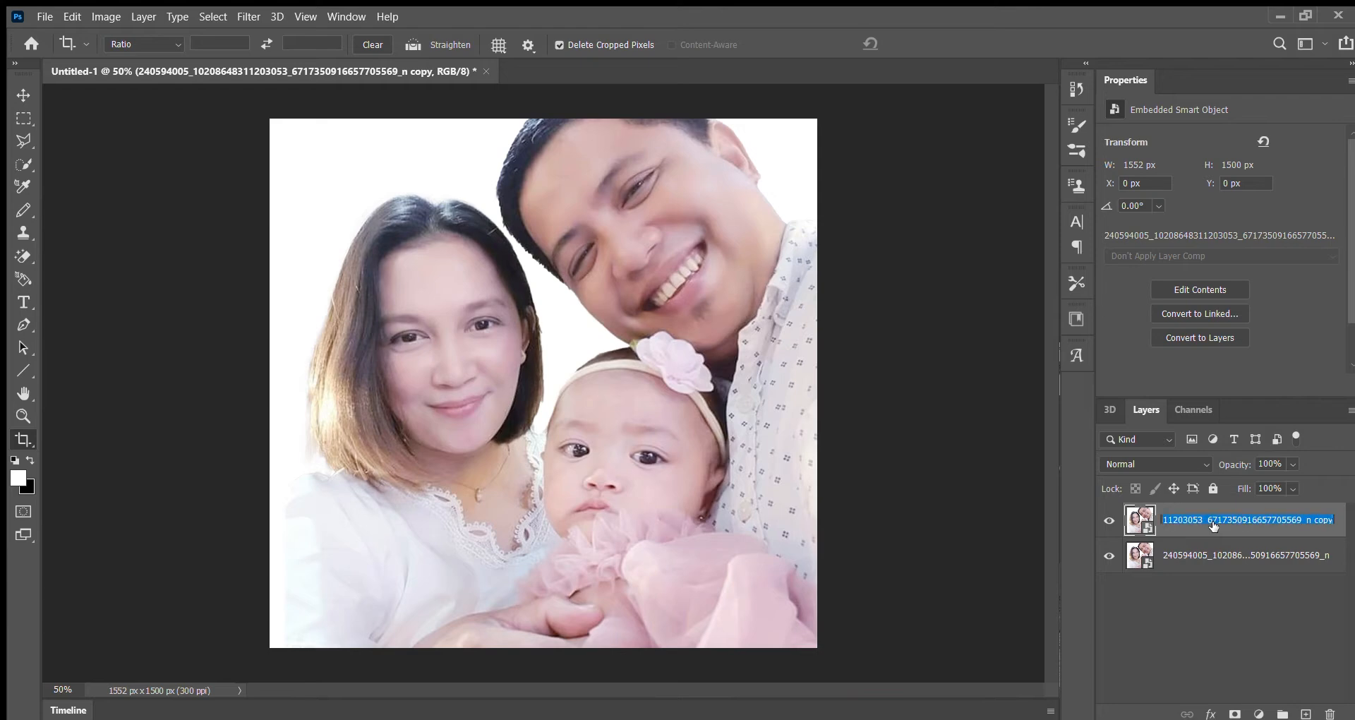
type("Lines")
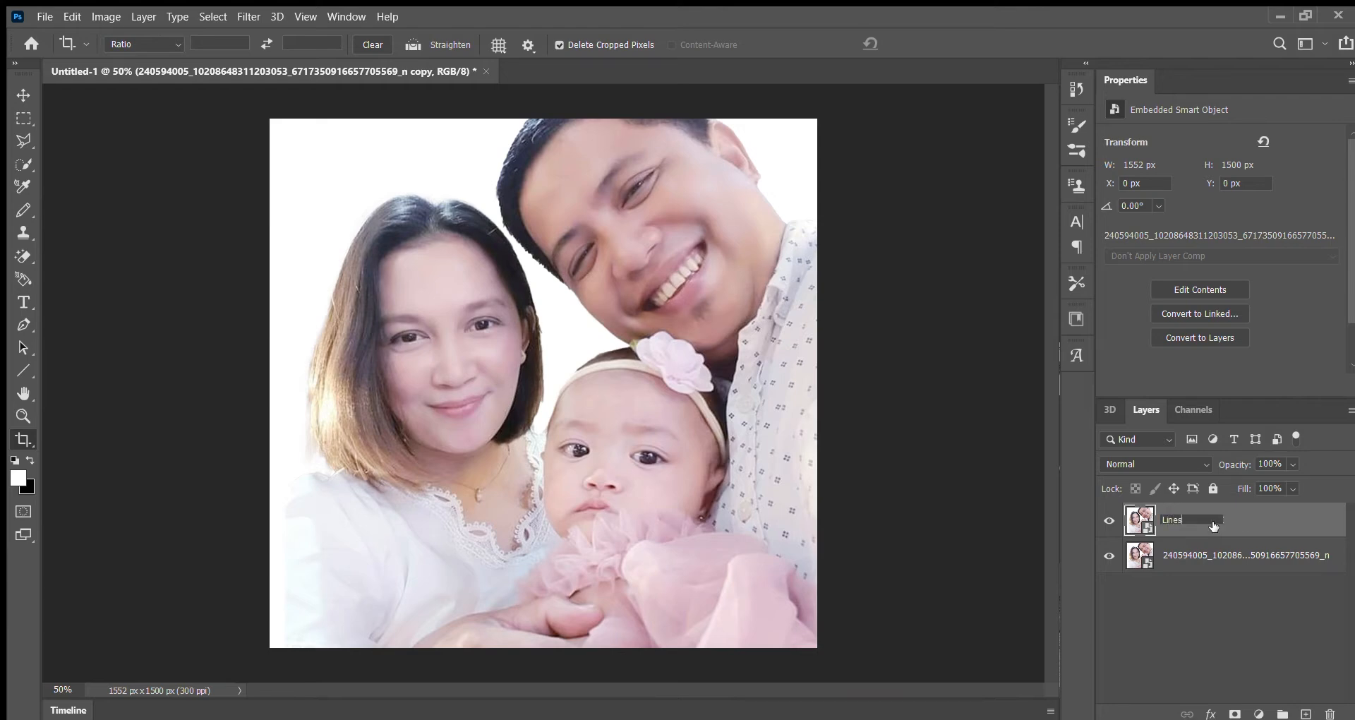
double_click(1186, 557)
type("color")
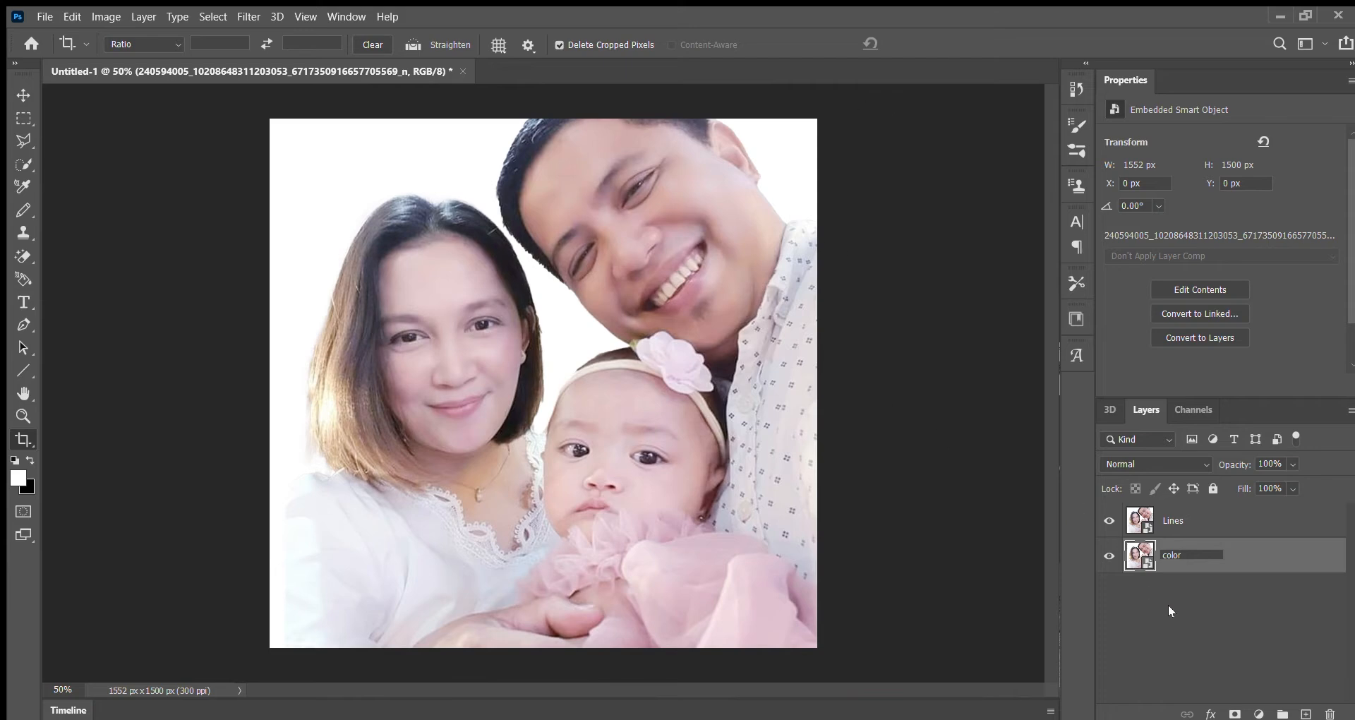
left_click(1169, 605)
Apply the Filter Gallery's Poster Edges effect and a Threshold adjustment to the Lines layer.
left_click(1236, 526)
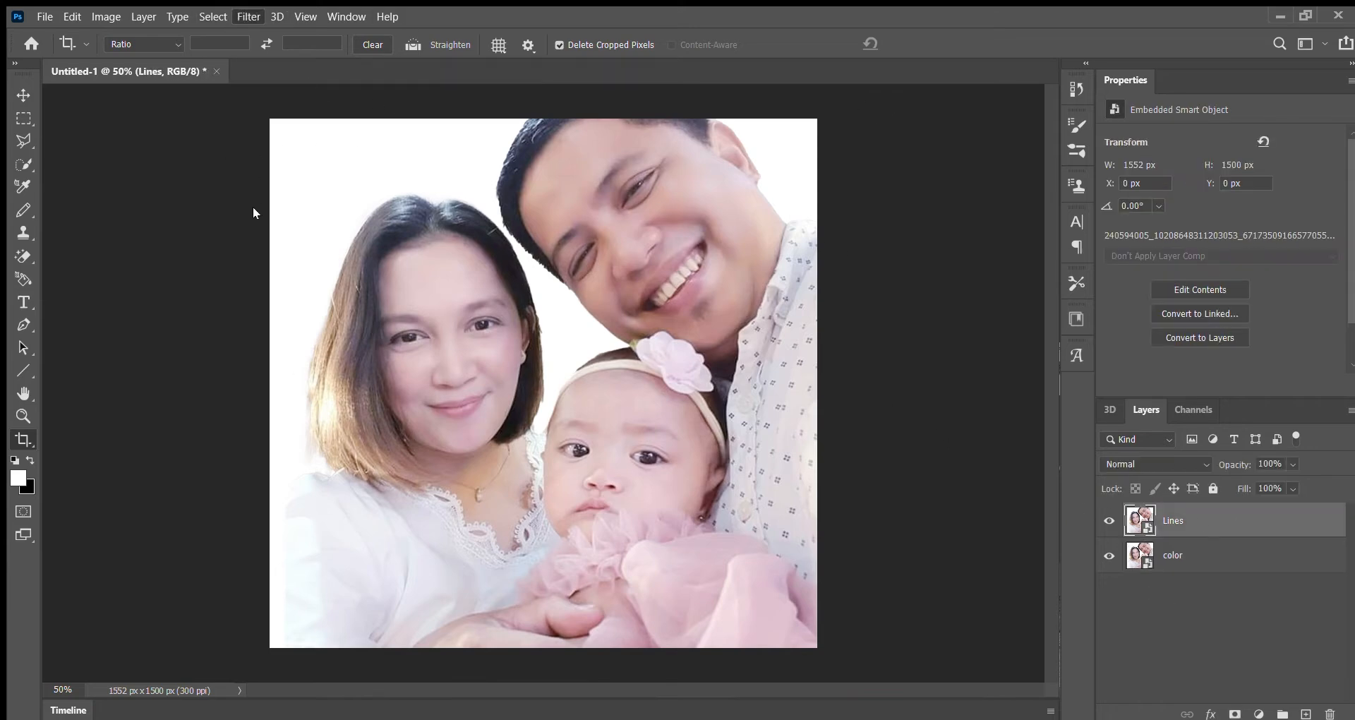
left_click(248, 17)
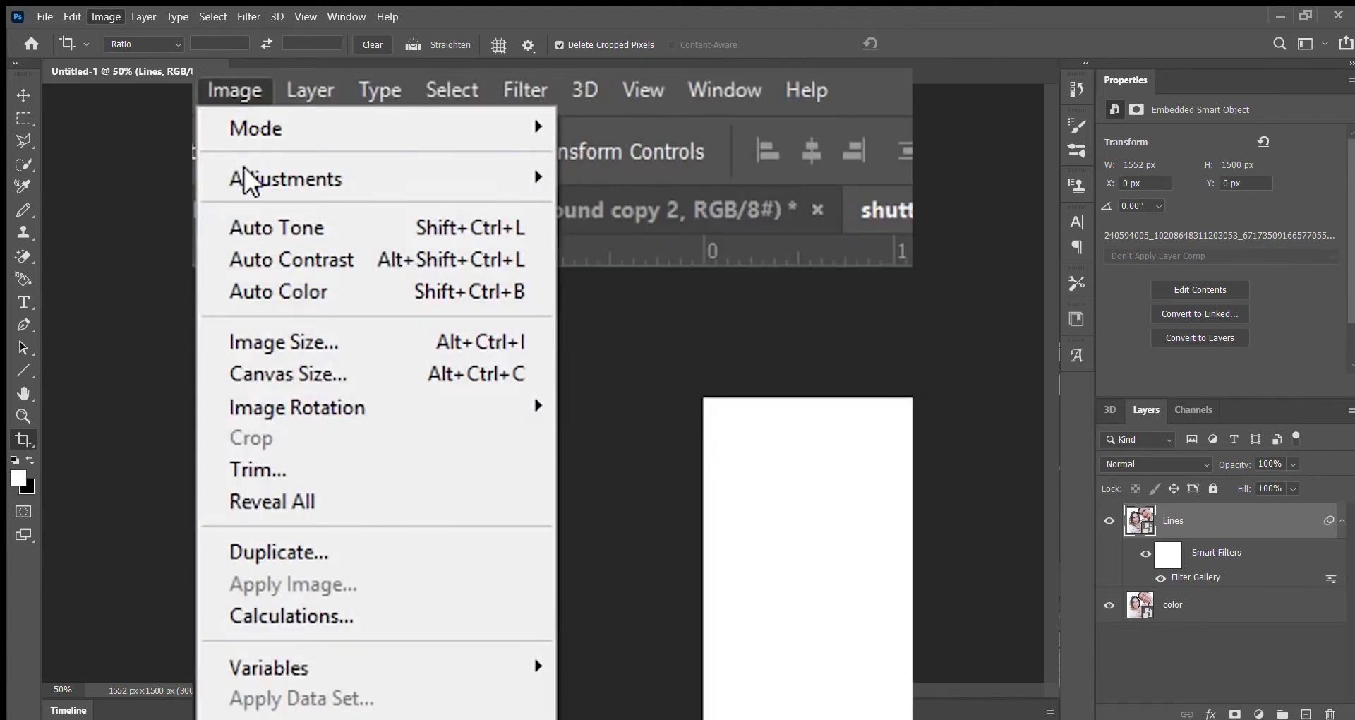
mouse_move(246, 170)
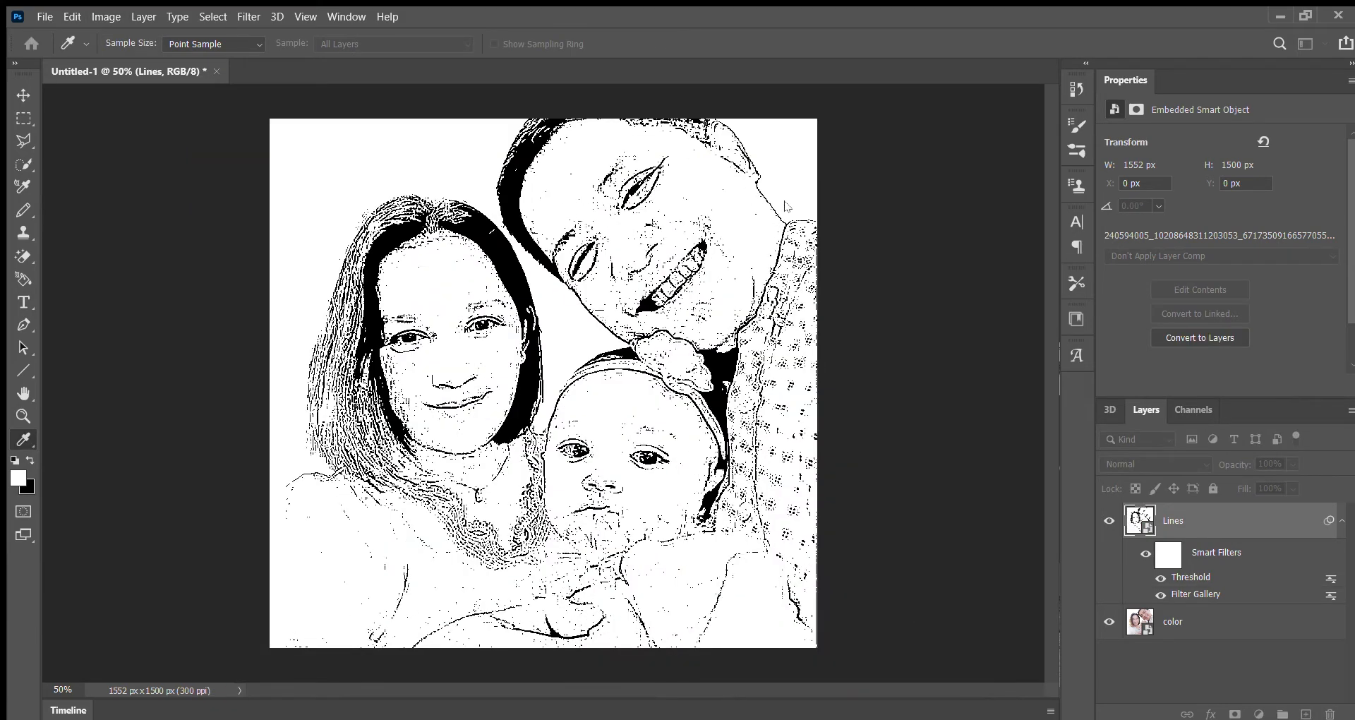
key("c")
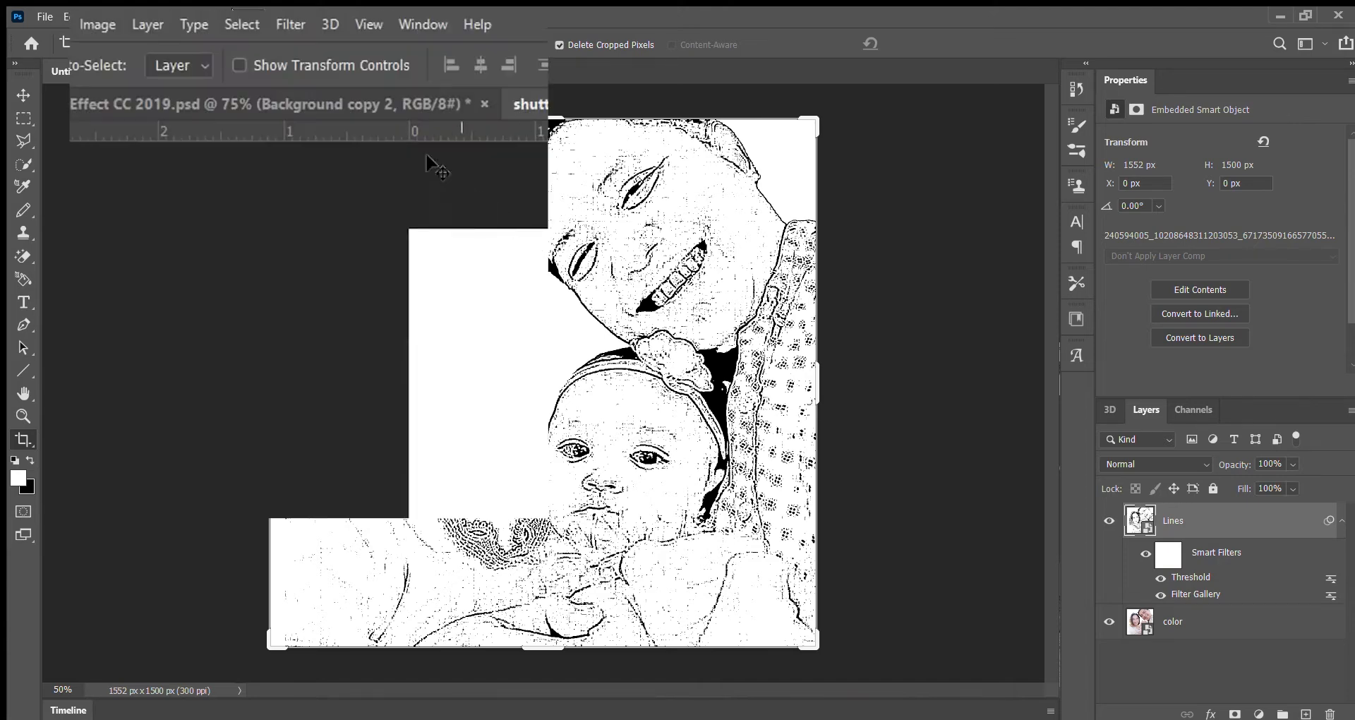
Apply Oil Paint to the Lines layer with Stylization 5, Cleanliness 3, Scale 0.1, Bristle Detail 0 and Lighting off, and collapse its filter list.
left_click(294, 29)
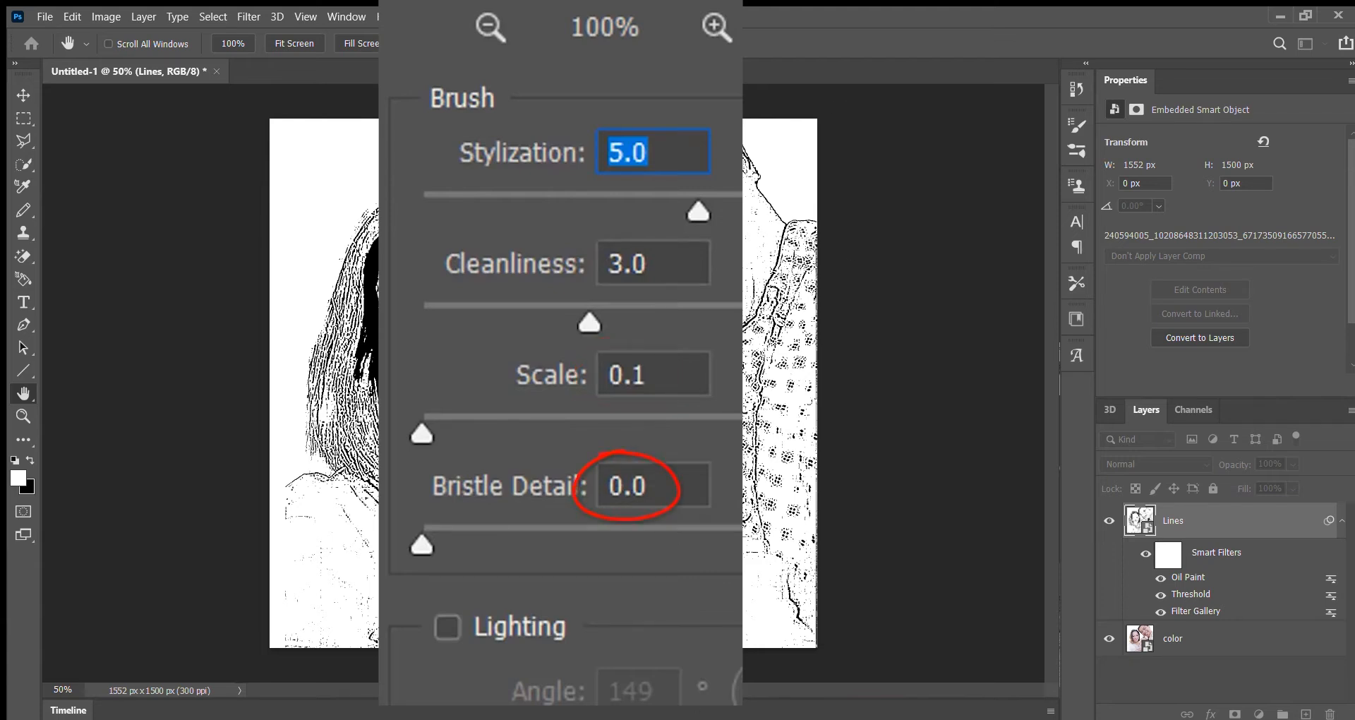
left_click(903, 128)
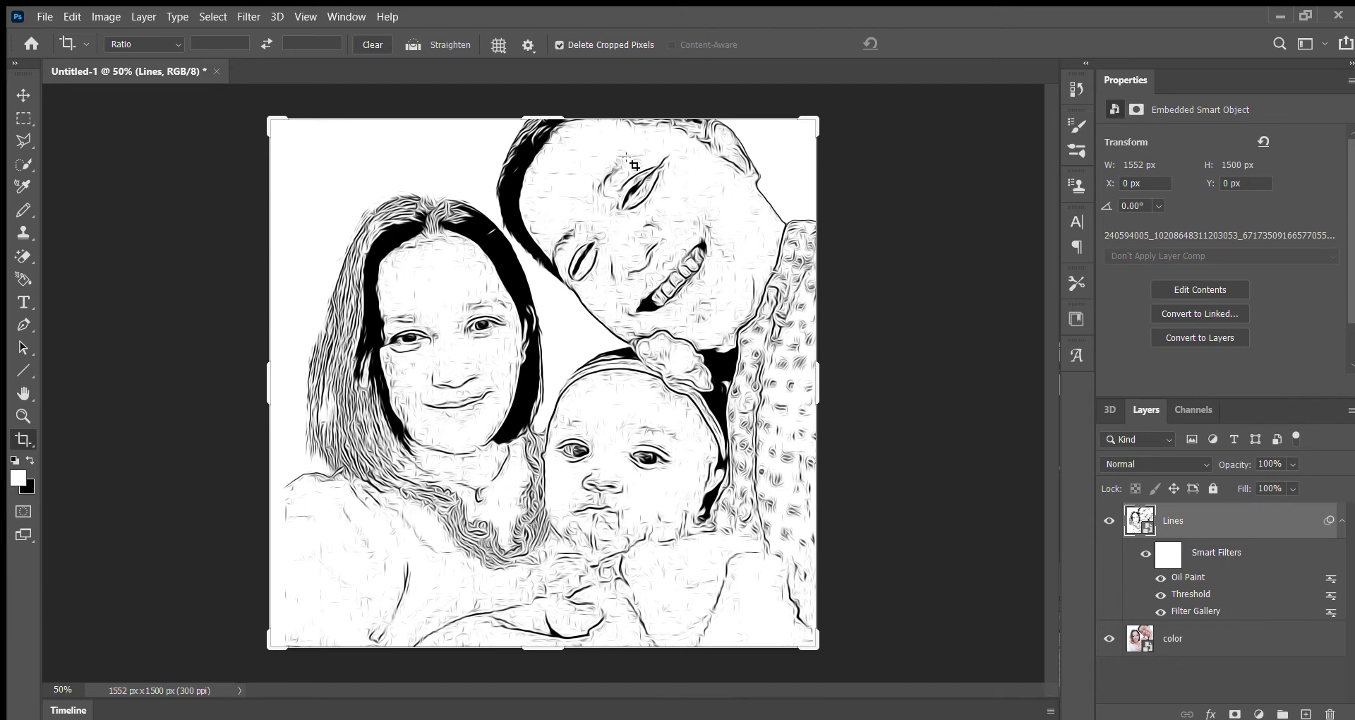
left_click(1344, 520)
left_click(1342, 520)
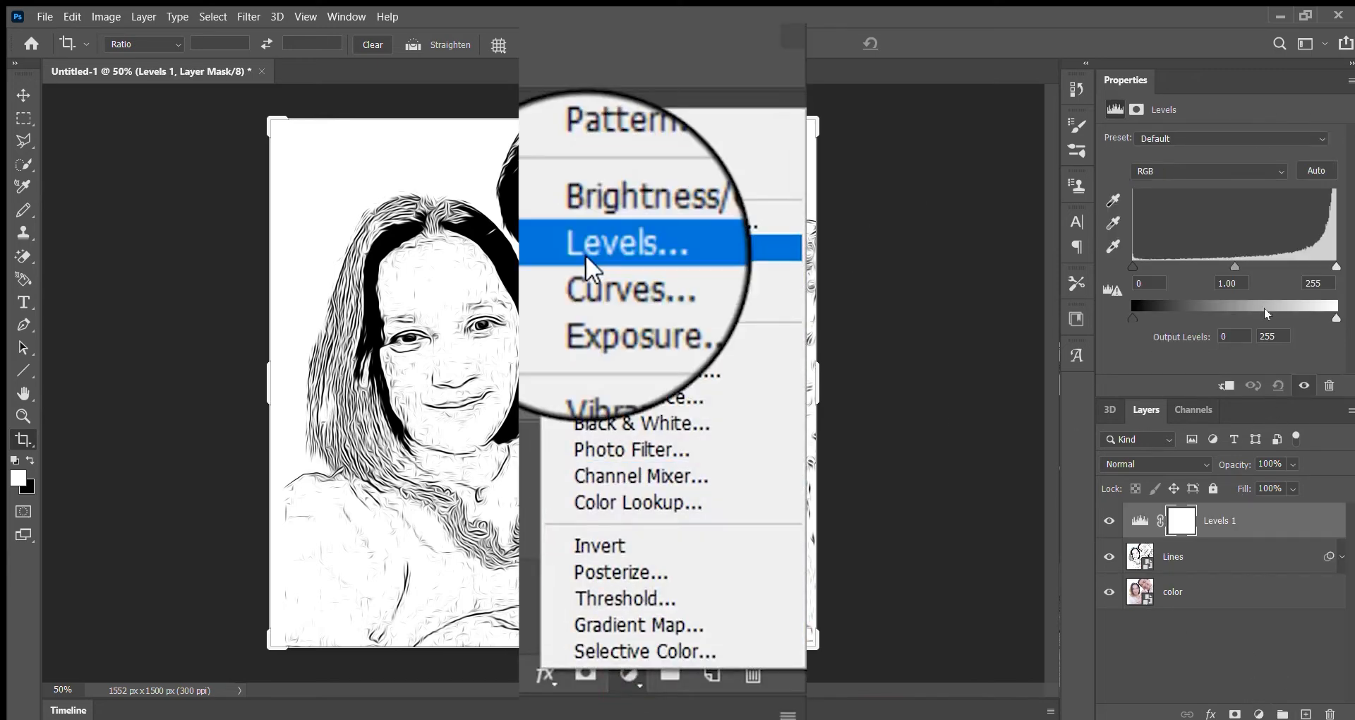
Add a Levels adjustment clipped to the Lines layer, with input levels of 100 for black and 160 for white.
left_click(1330, 283)
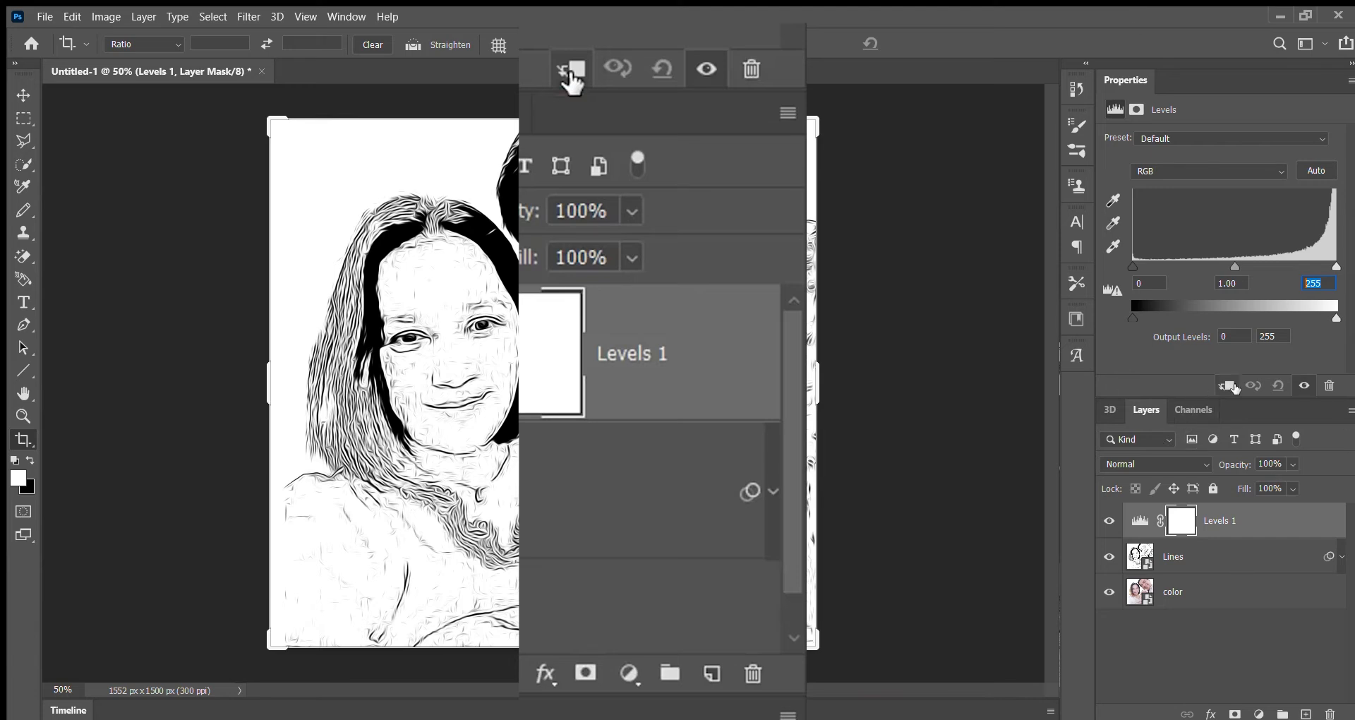
left_click(1227, 386)
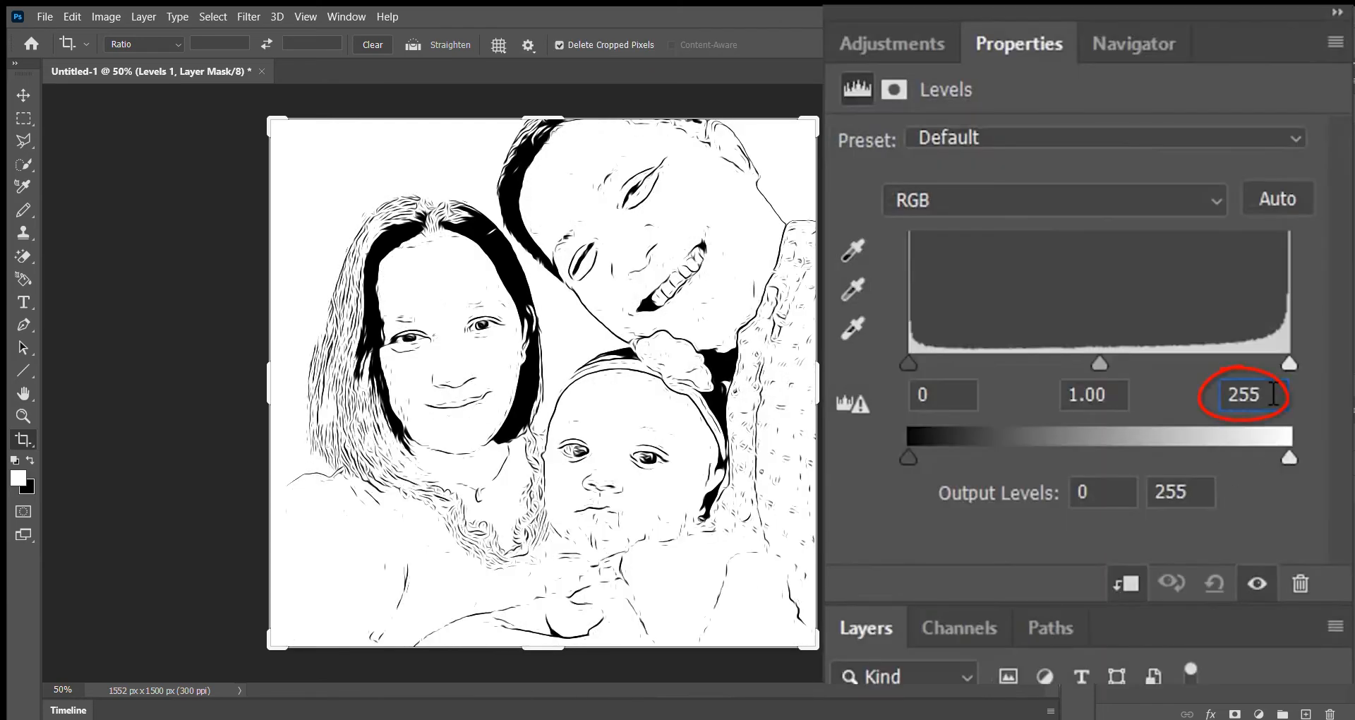
key("BackSpace")
key("BackSpace")
key("BackSpace")
type("160")
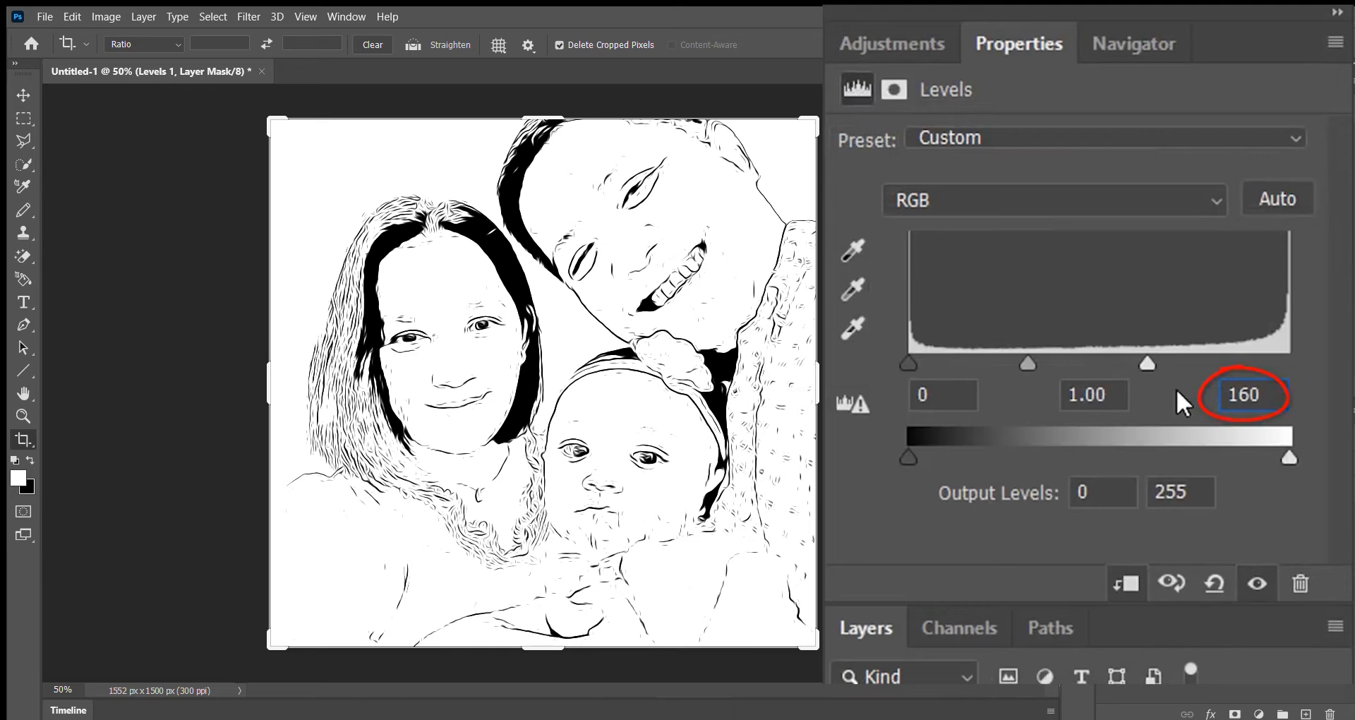
left_click(954, 393)
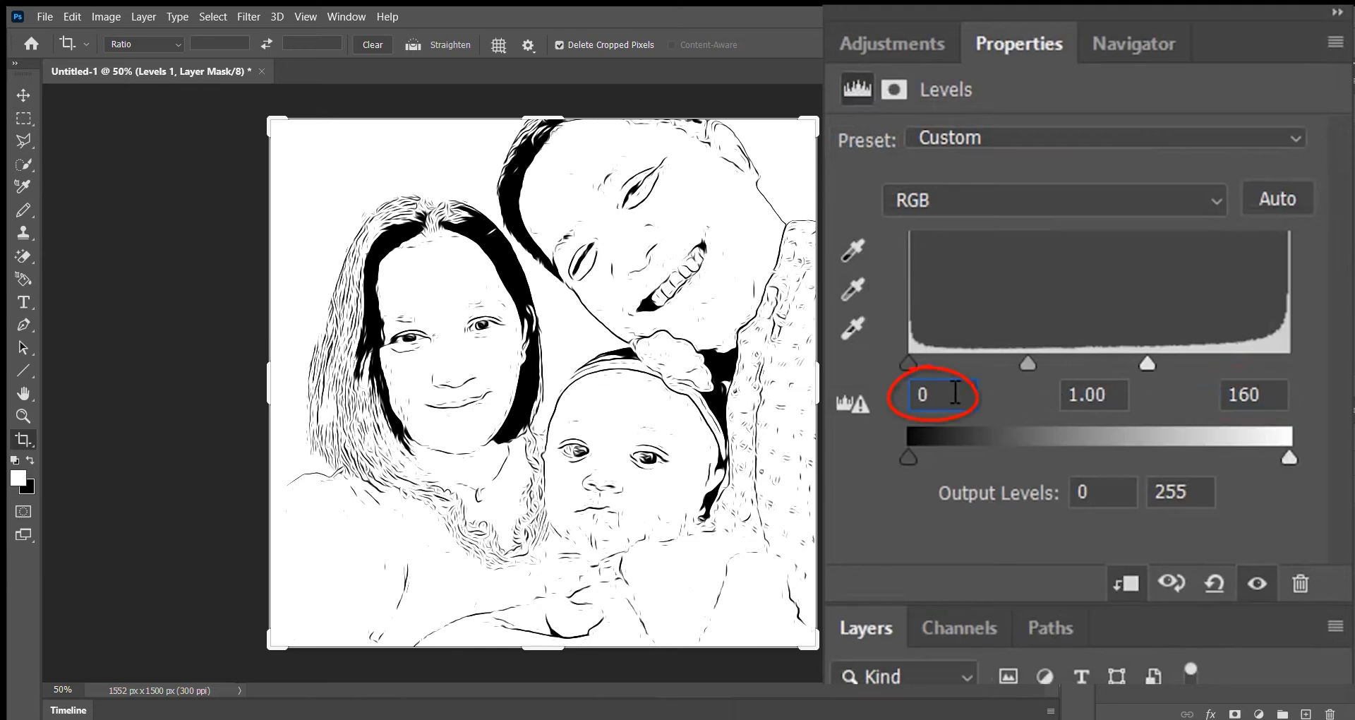
type("100")
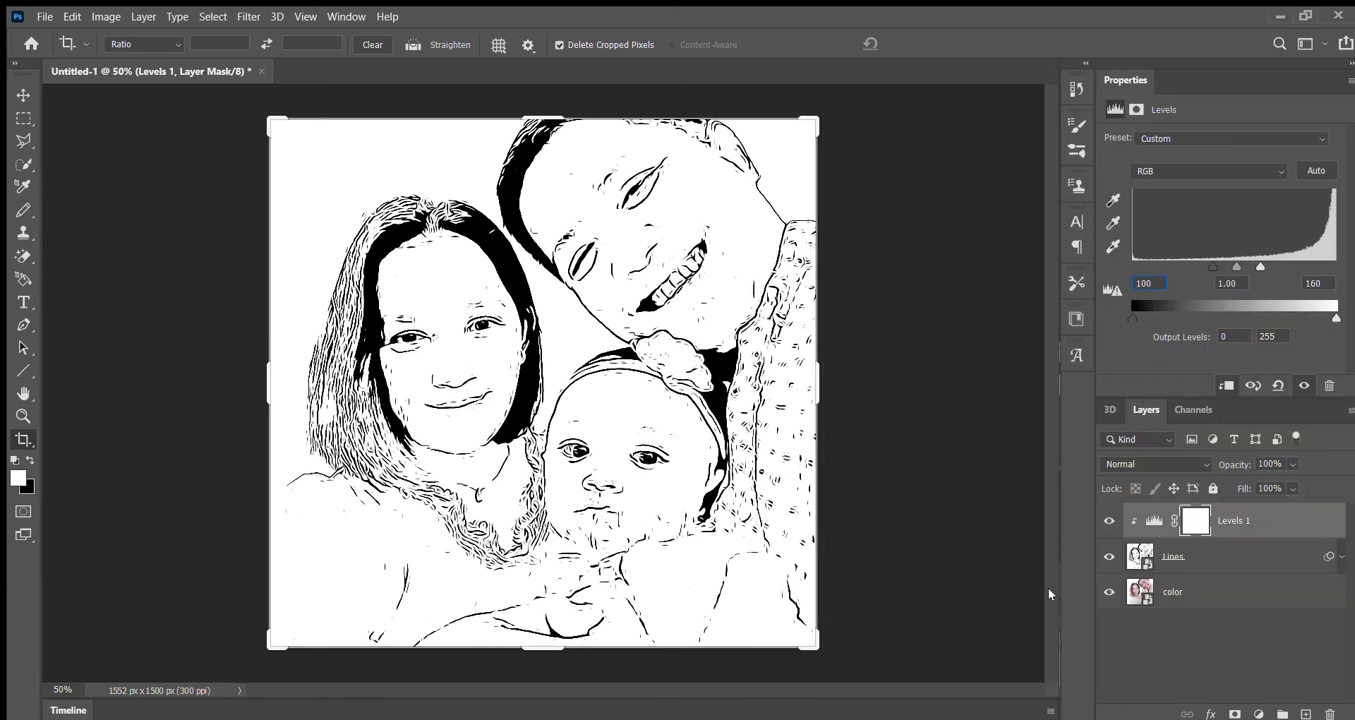
Set the blend mode of the Lines layer to Multiply.
left_click(1211, 557)
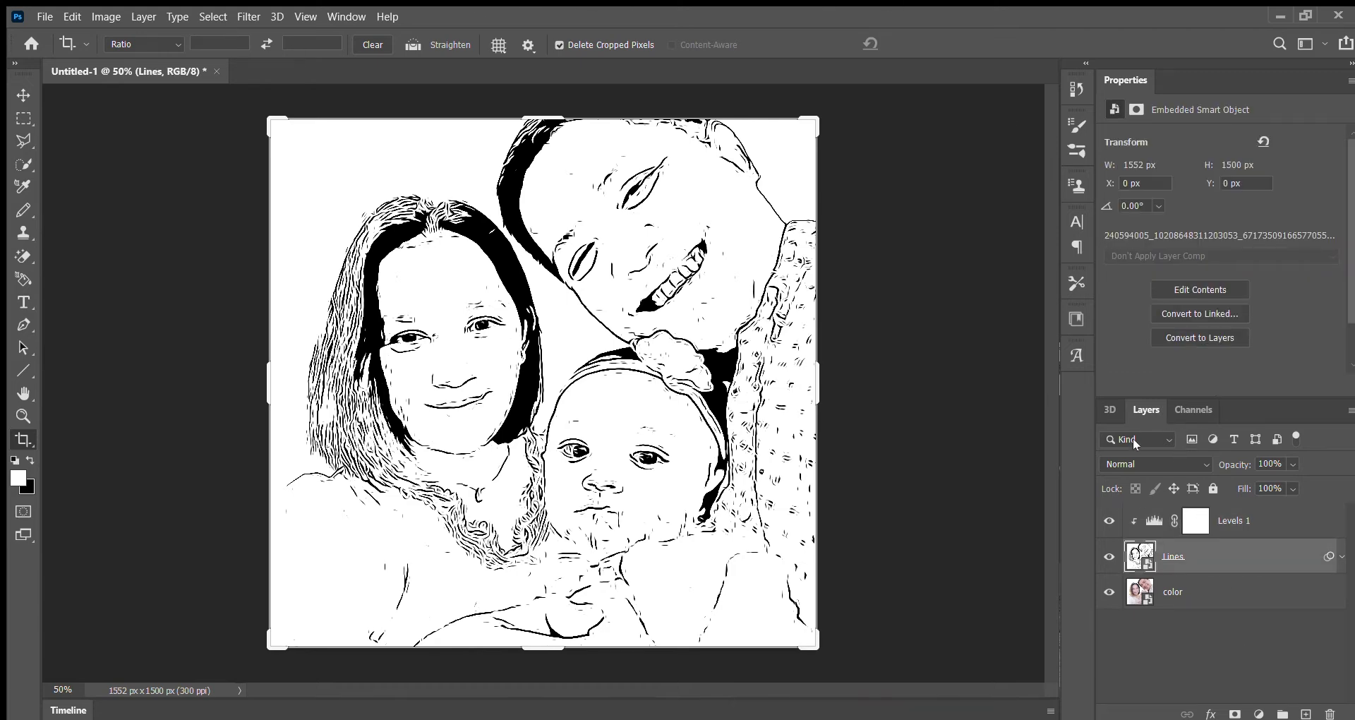
left_click(1157, 463)
left_click(1134, 342)
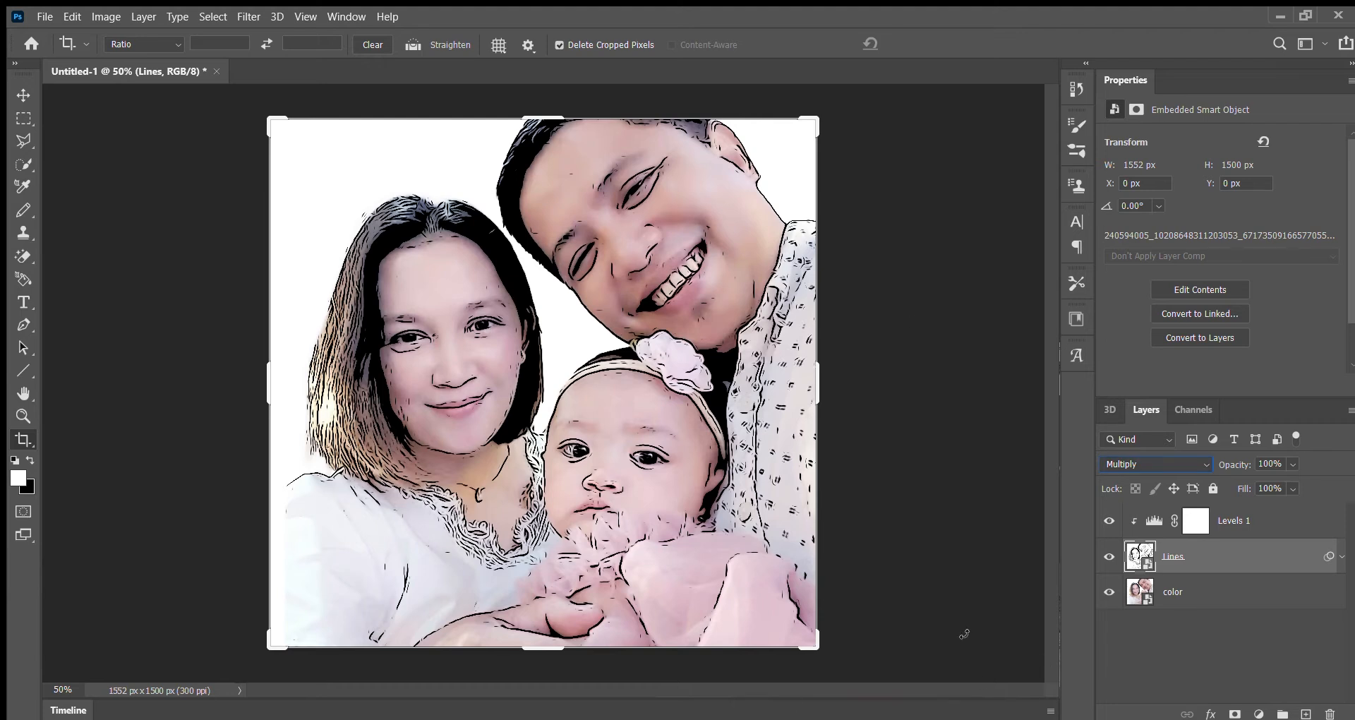
Apply the Surface Blur and Oil Paint filters to the color layer.
left_click(1245, 597)
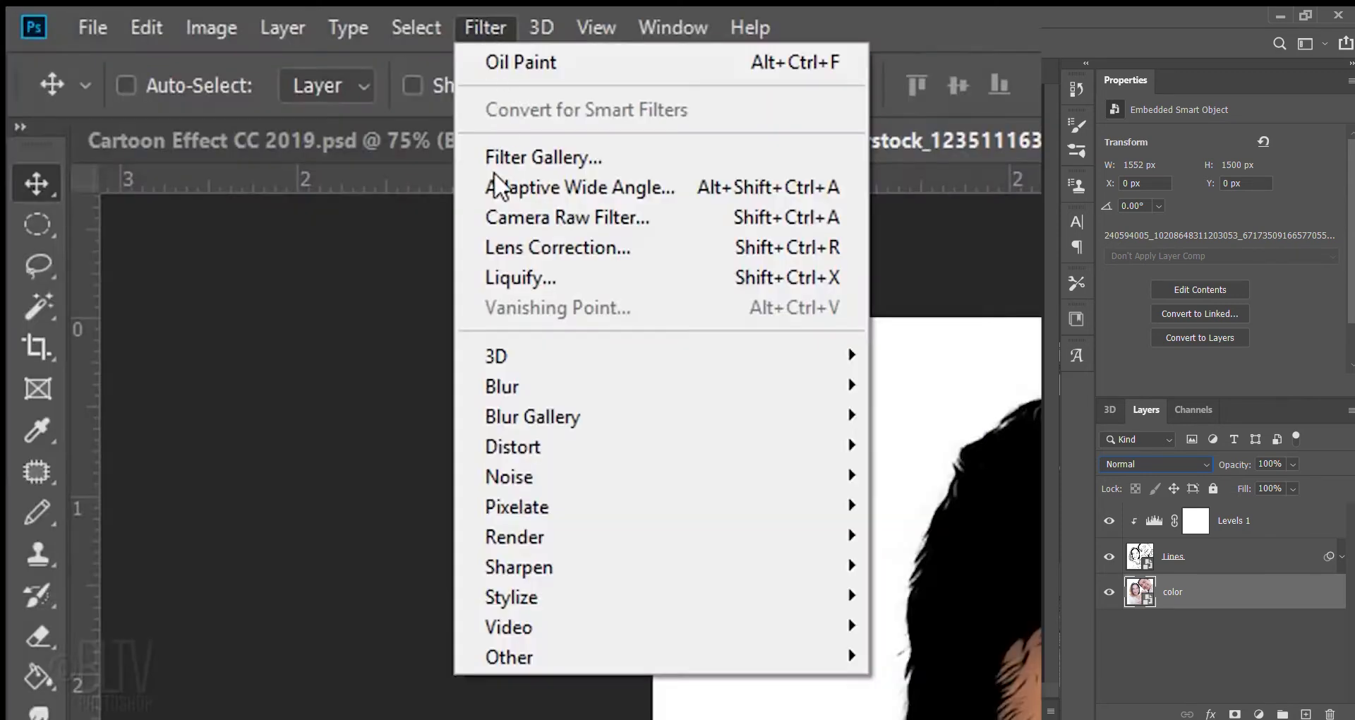
mouse_move(517, 388)
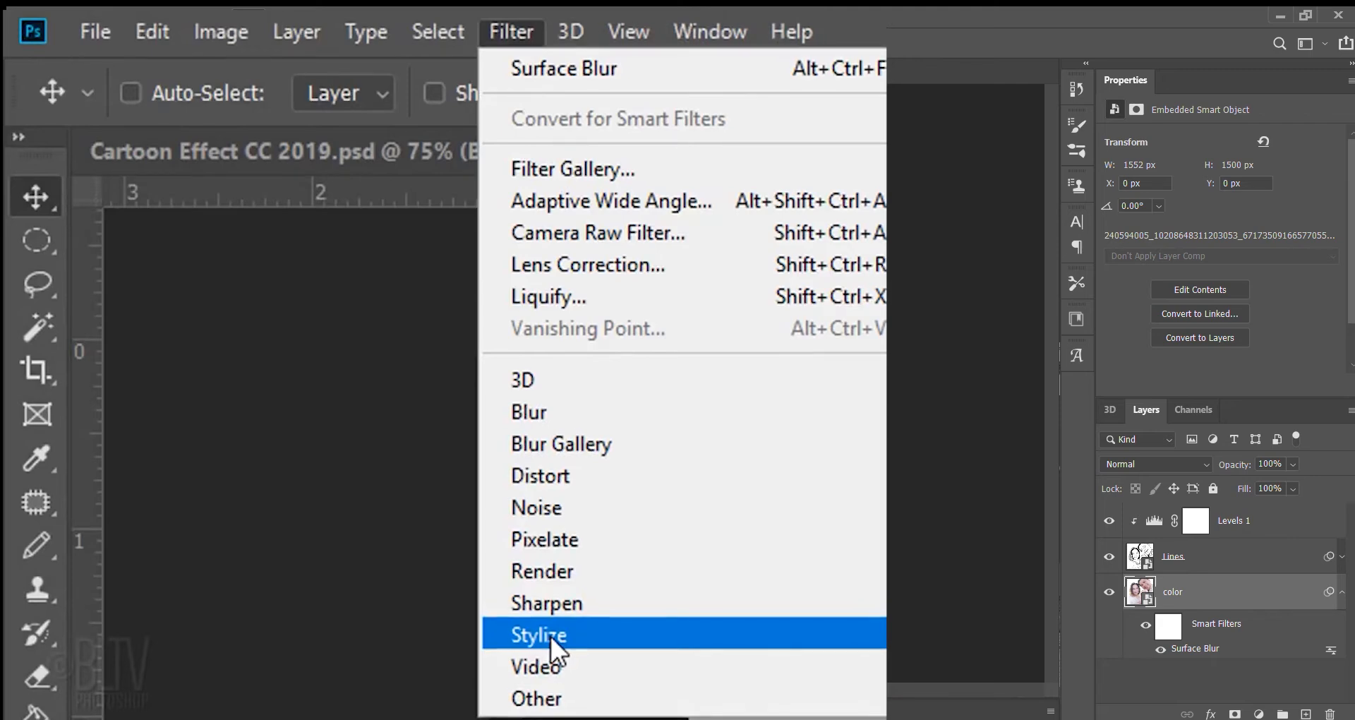
mouse_move(550, 637)
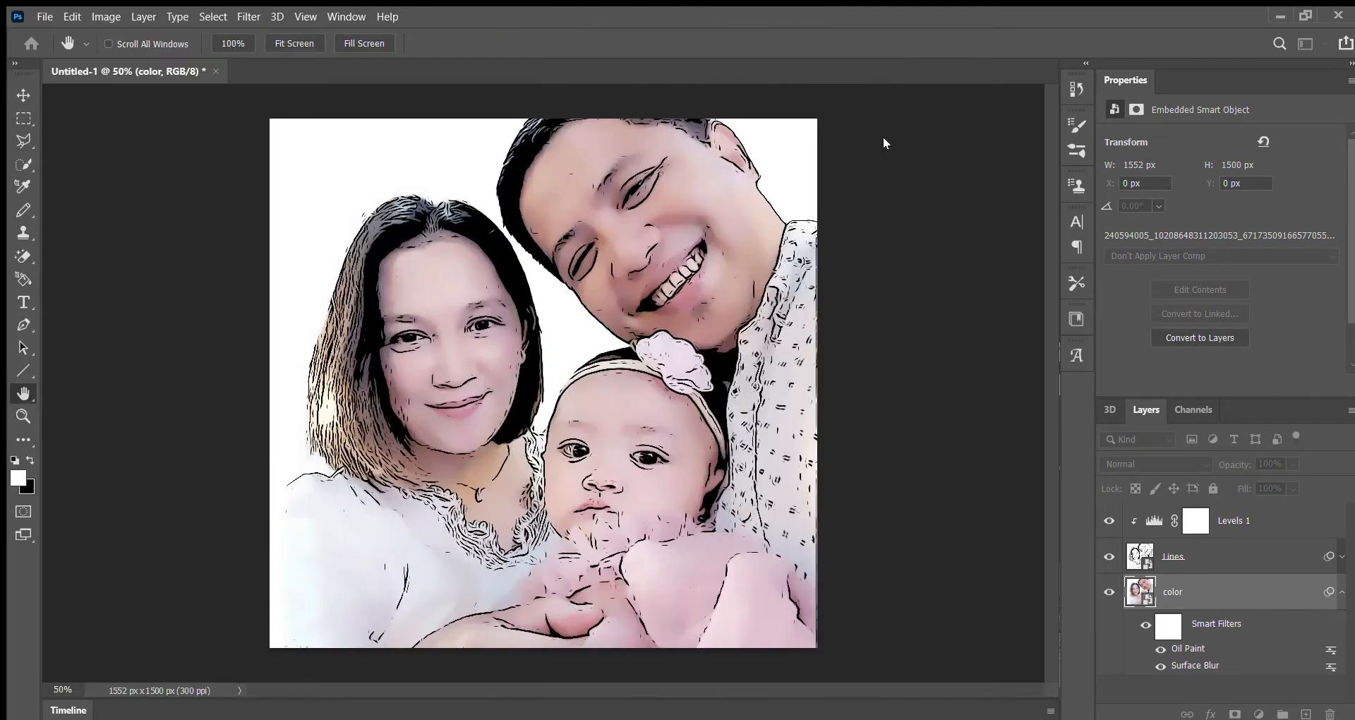
key("c")
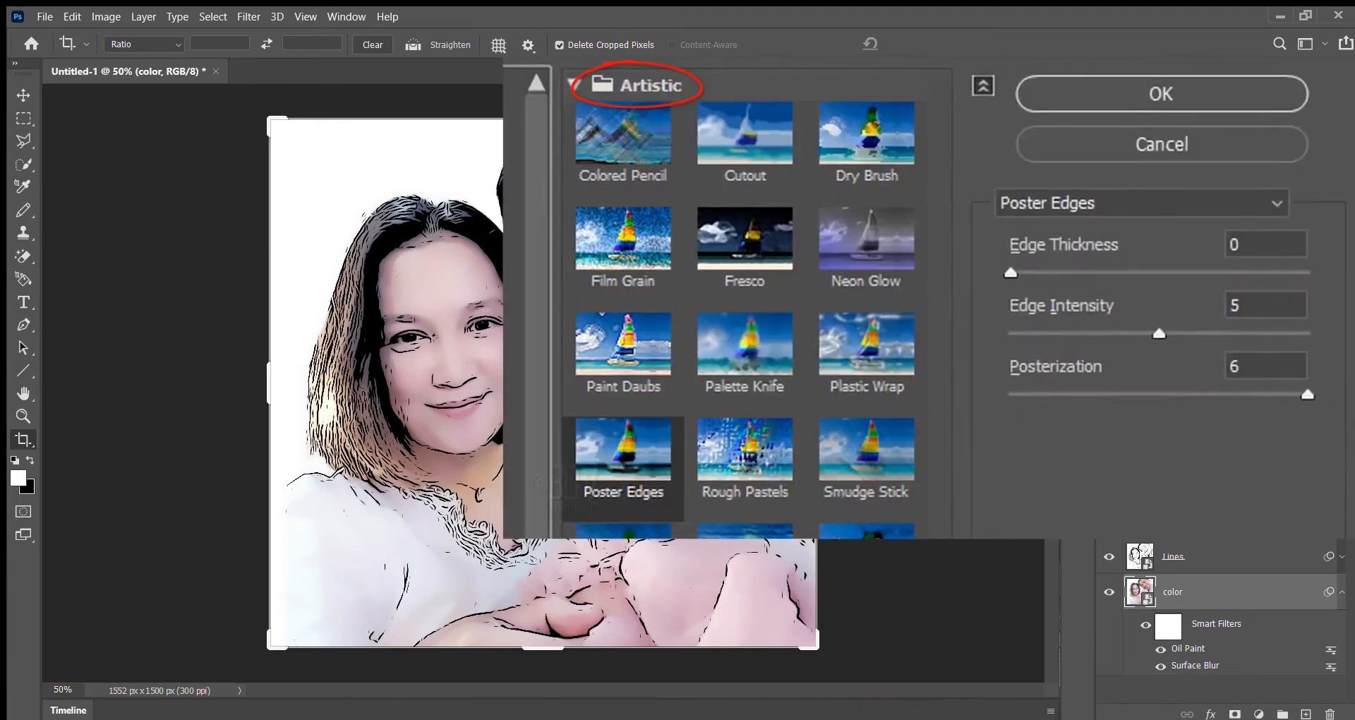
Apply the Filter Gallery's Cutout effect to the color layer with 4 levels, Edge Simplicity 4 and Edge Fidelity 2.
left_click(739, 134)
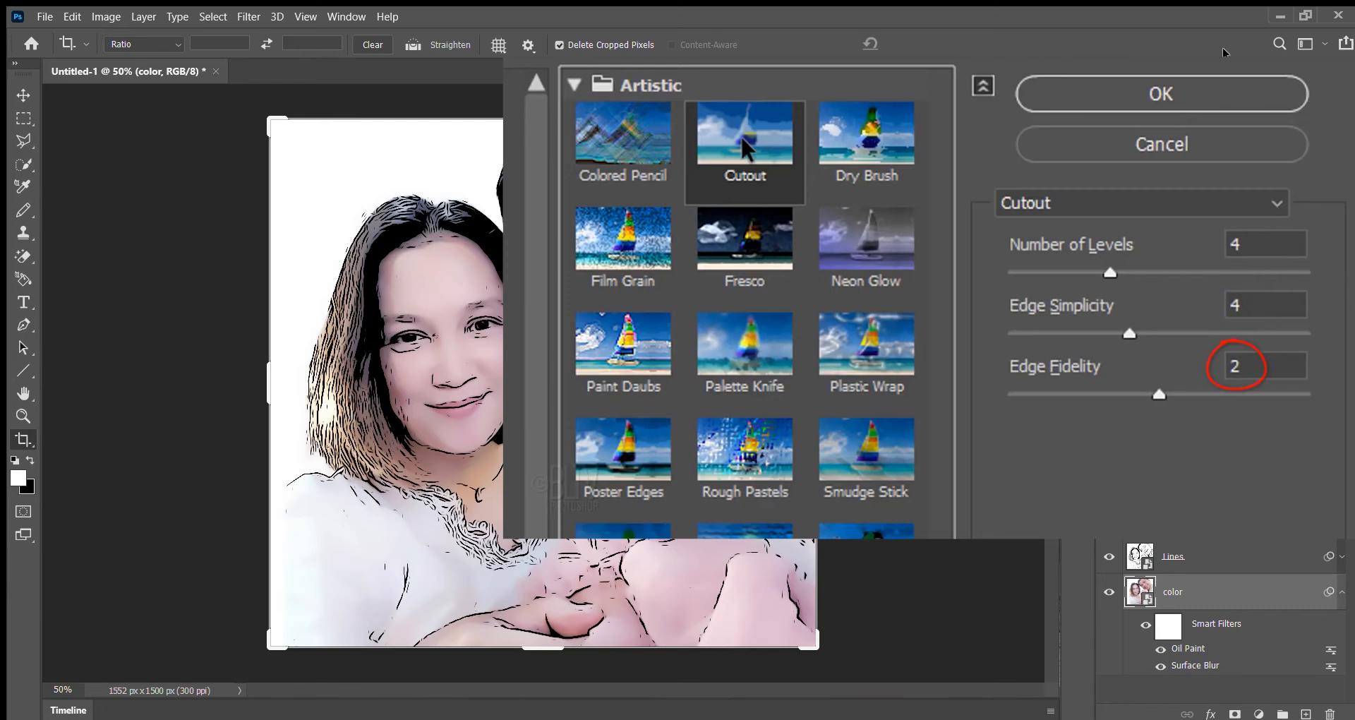
left_click(1122, 96)
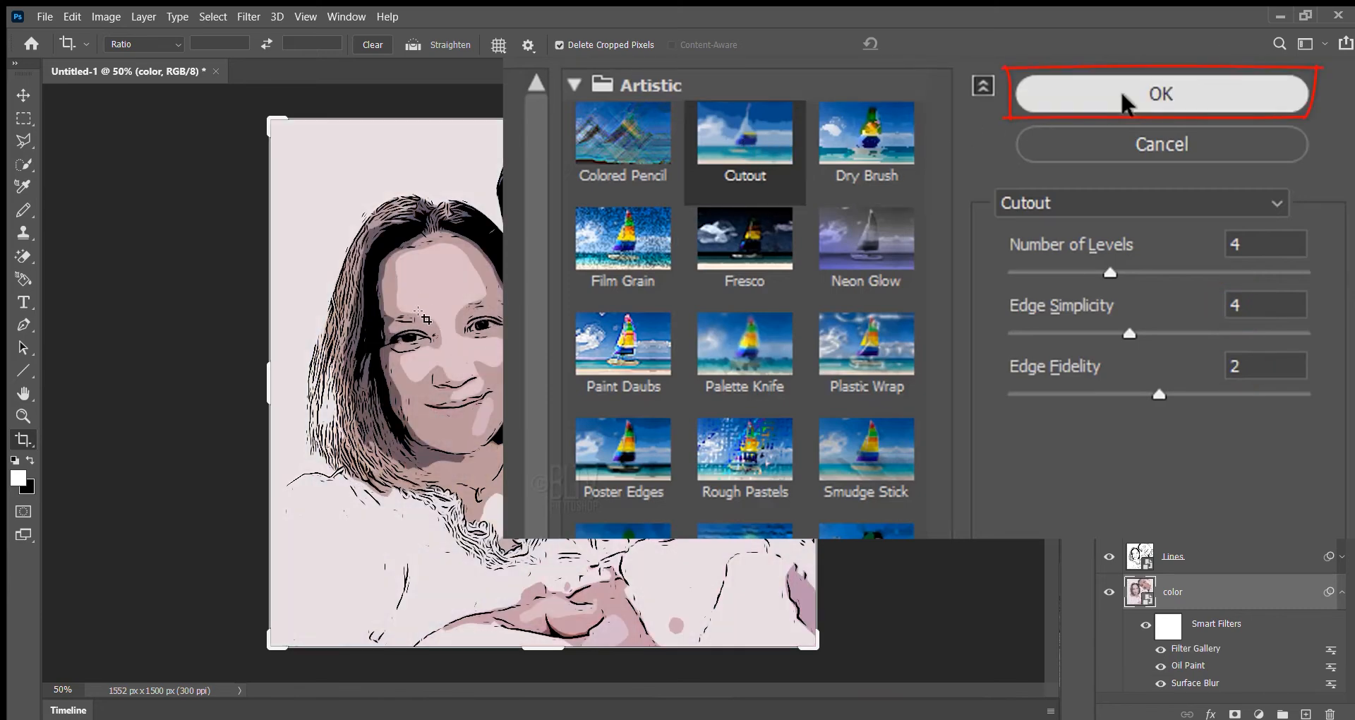
Add a Hue/Saturation adjustment clipped to the color layer and raise its saturation.
left_click(1342, 593)
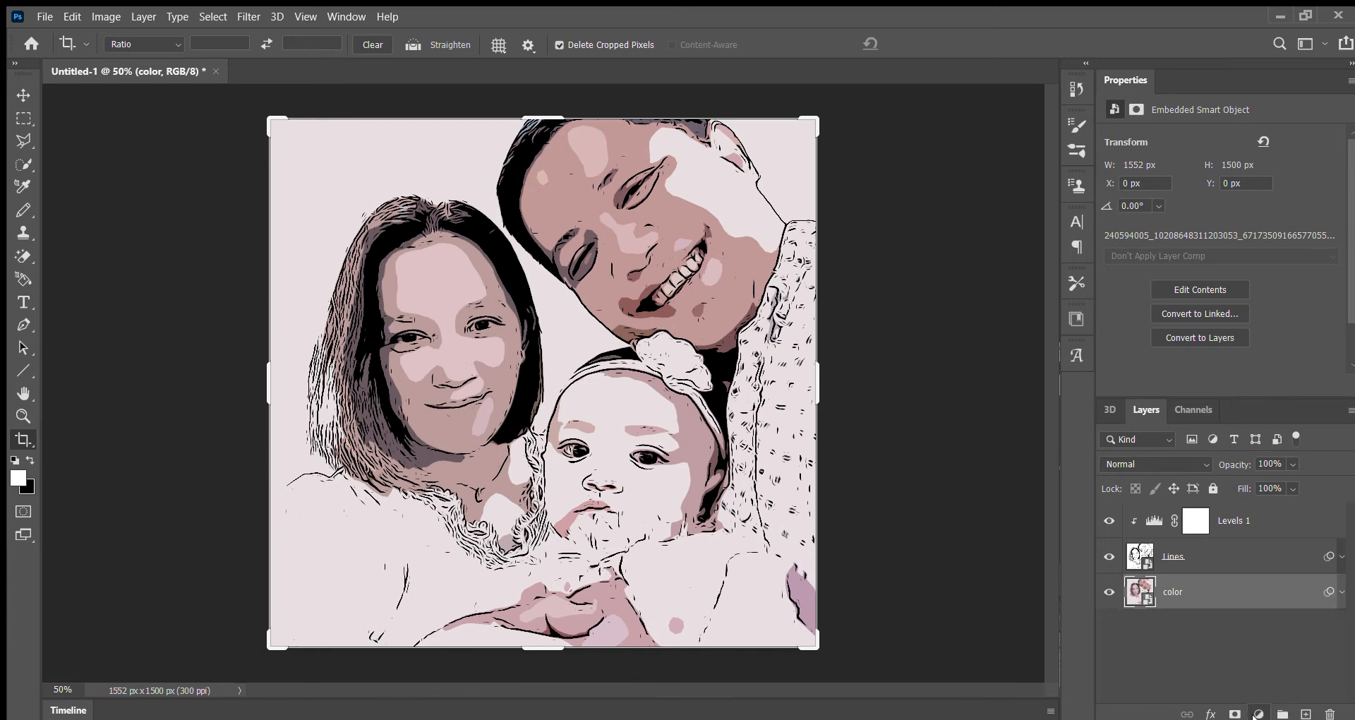
left_click(1238, 543)
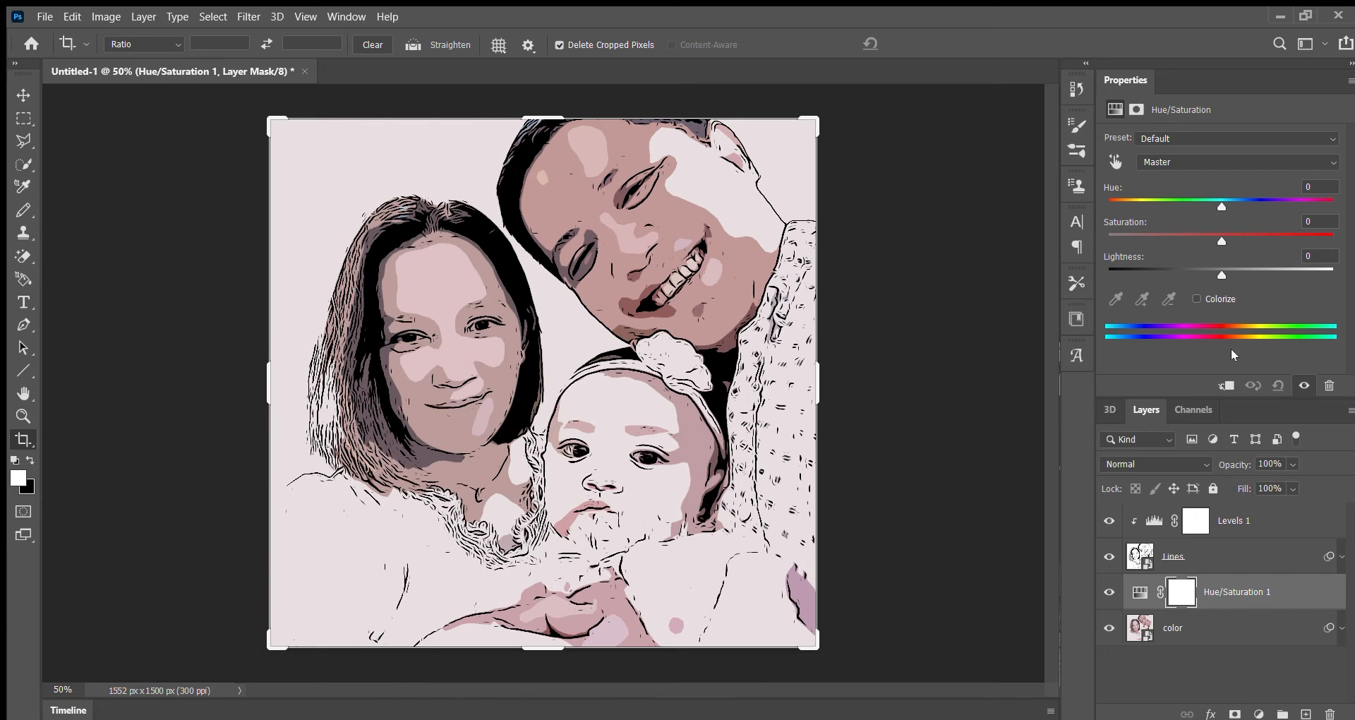
left_click(1225, 385)
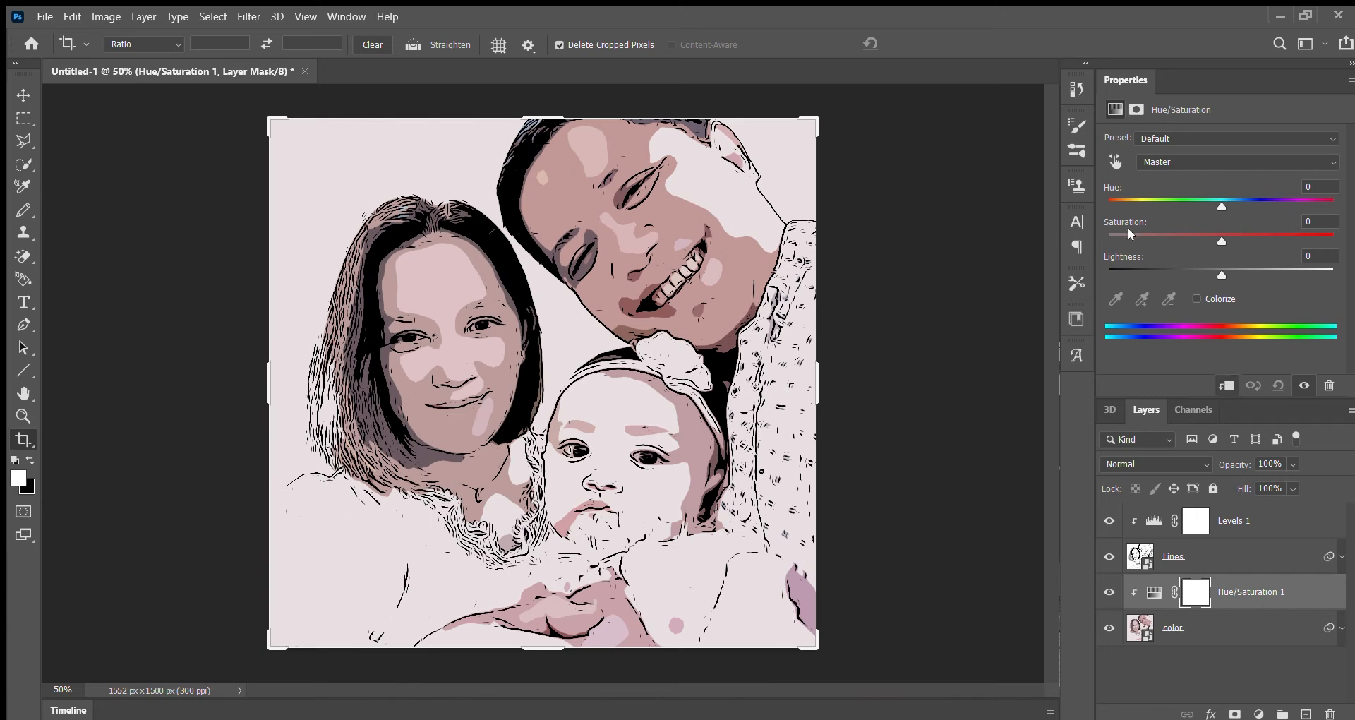
type("4060")
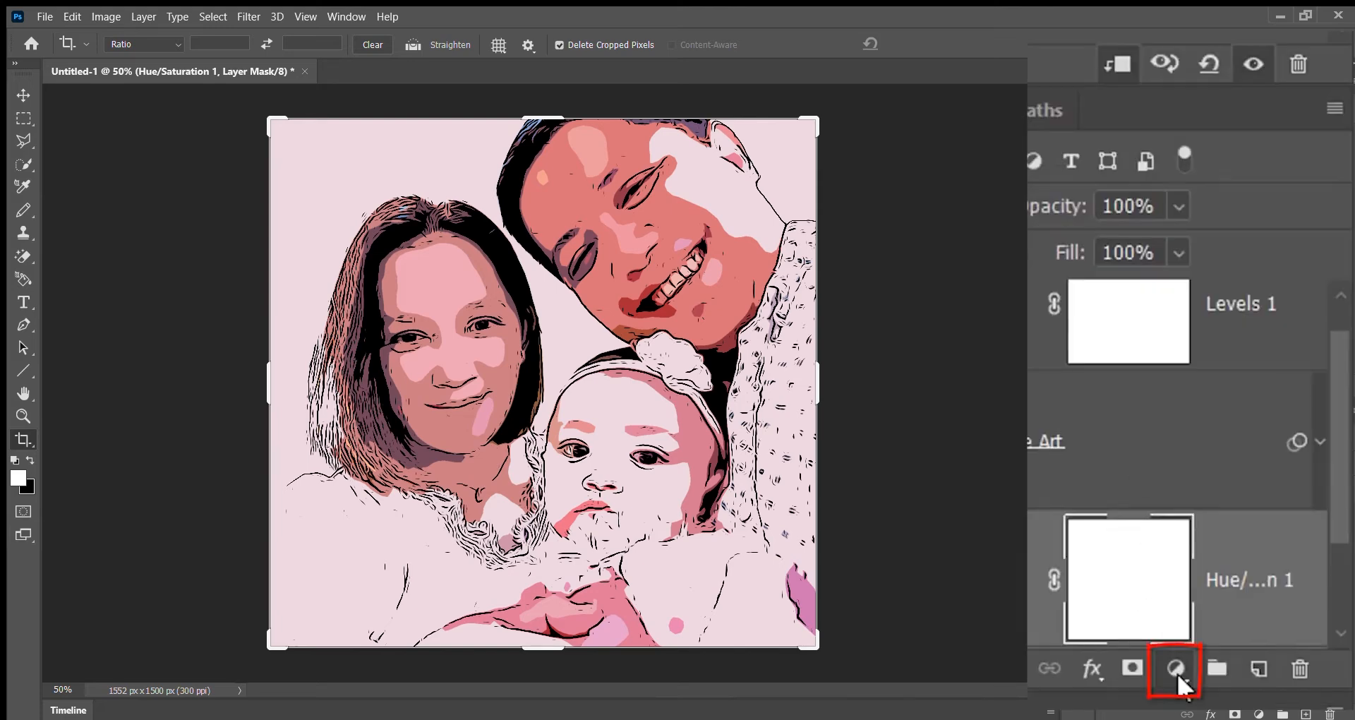
Add a Levels adjustment clipped above Hue/Saturation 1 and set its black output level to 40.
left_click(1176, 670)
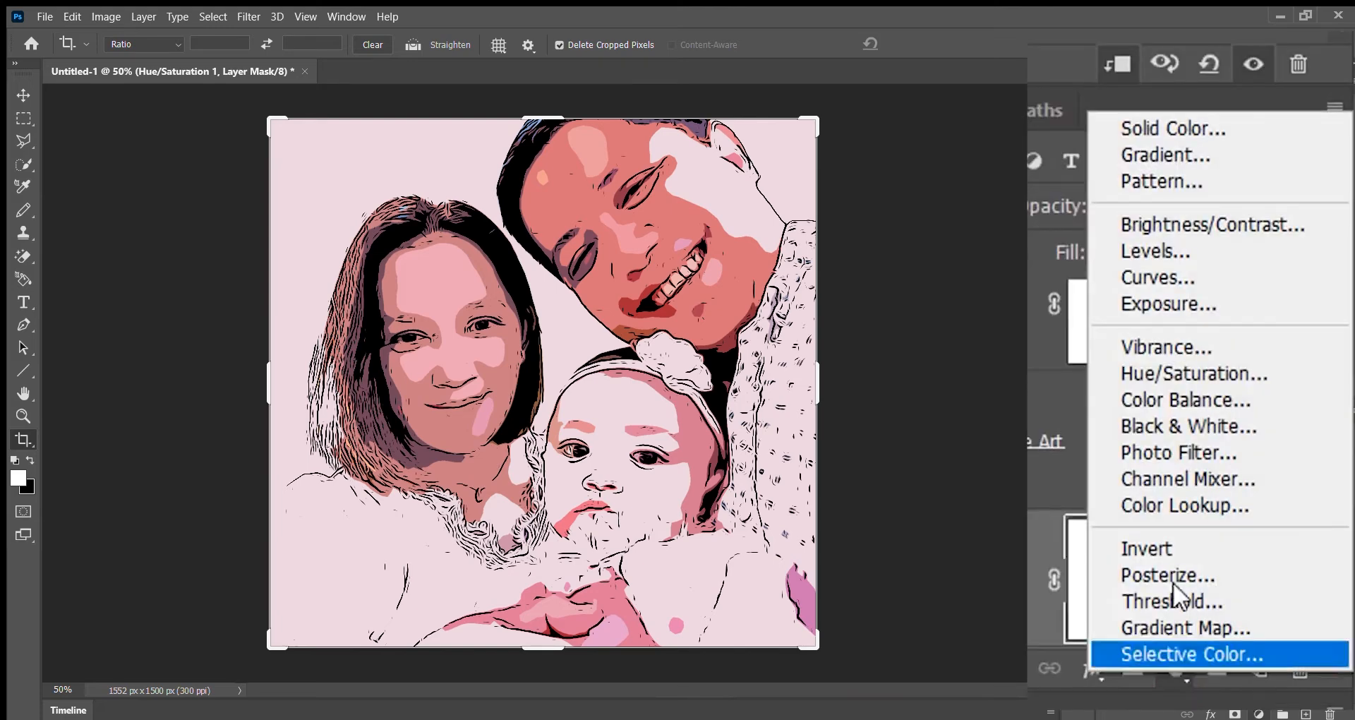
left_click(1161, 250)
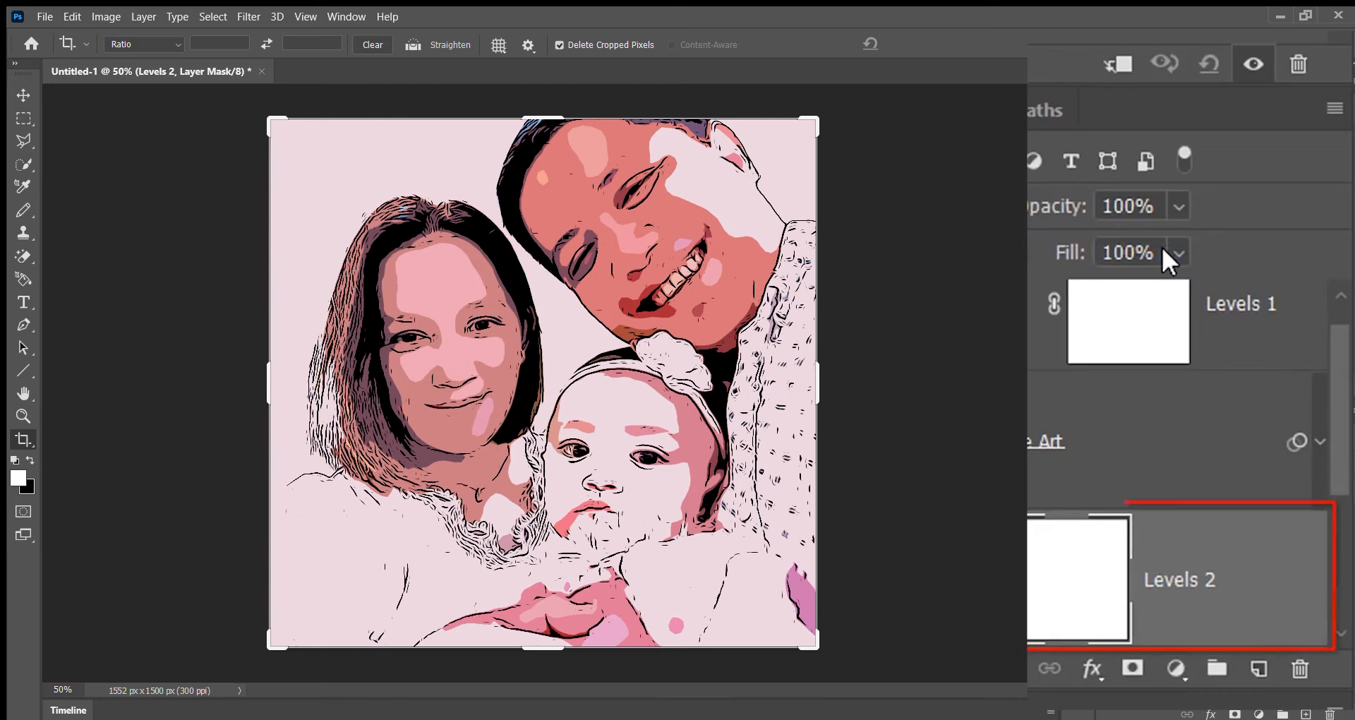
left_click(1120, 70)
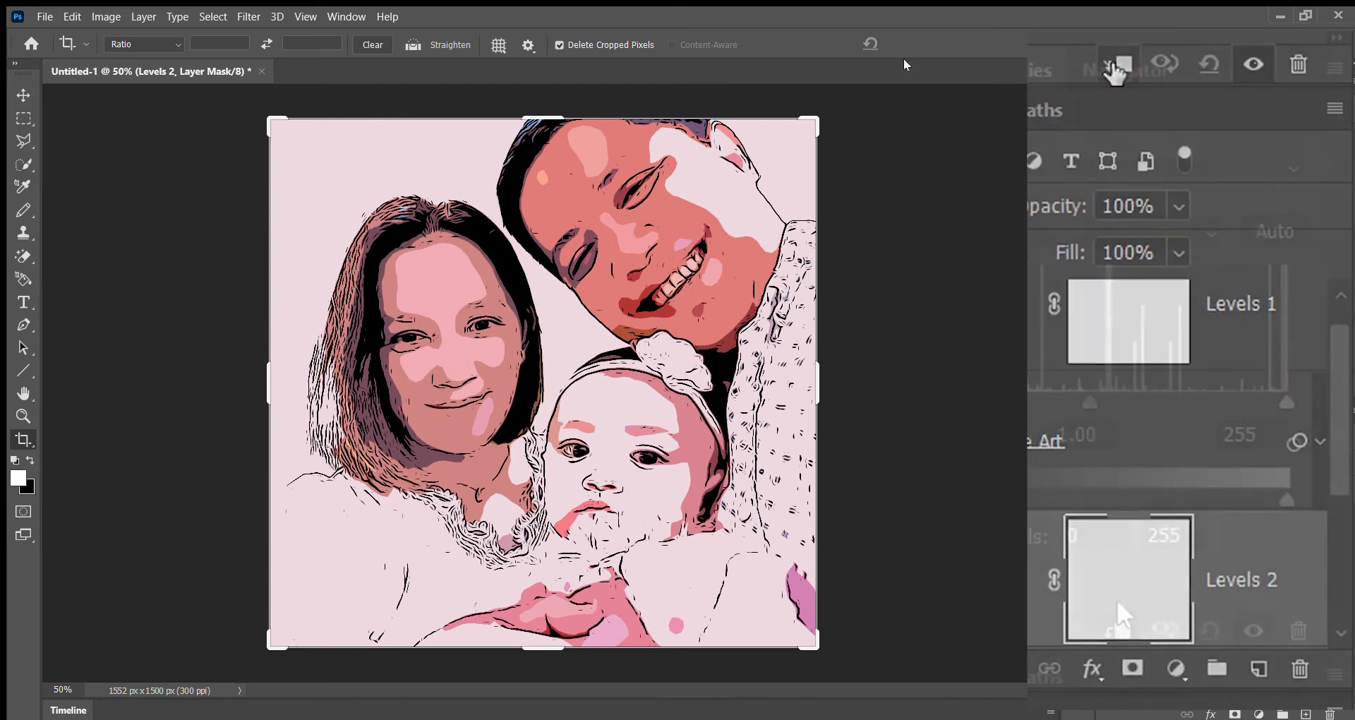
left_click(1091, 531)
type("40")
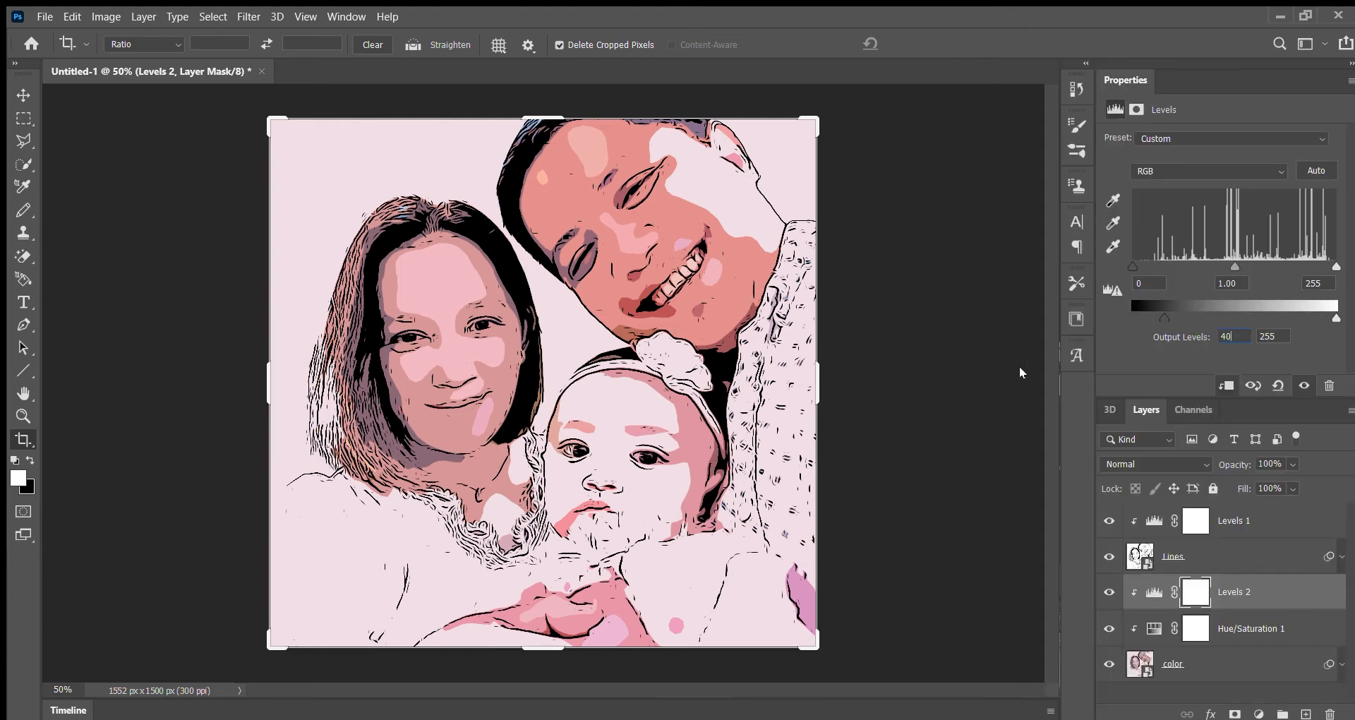
key("BackSpace")
key("BackSpace")
type("40")
Create a new layer above Levels 2 and name it "whites".
left_click(1306, 714)
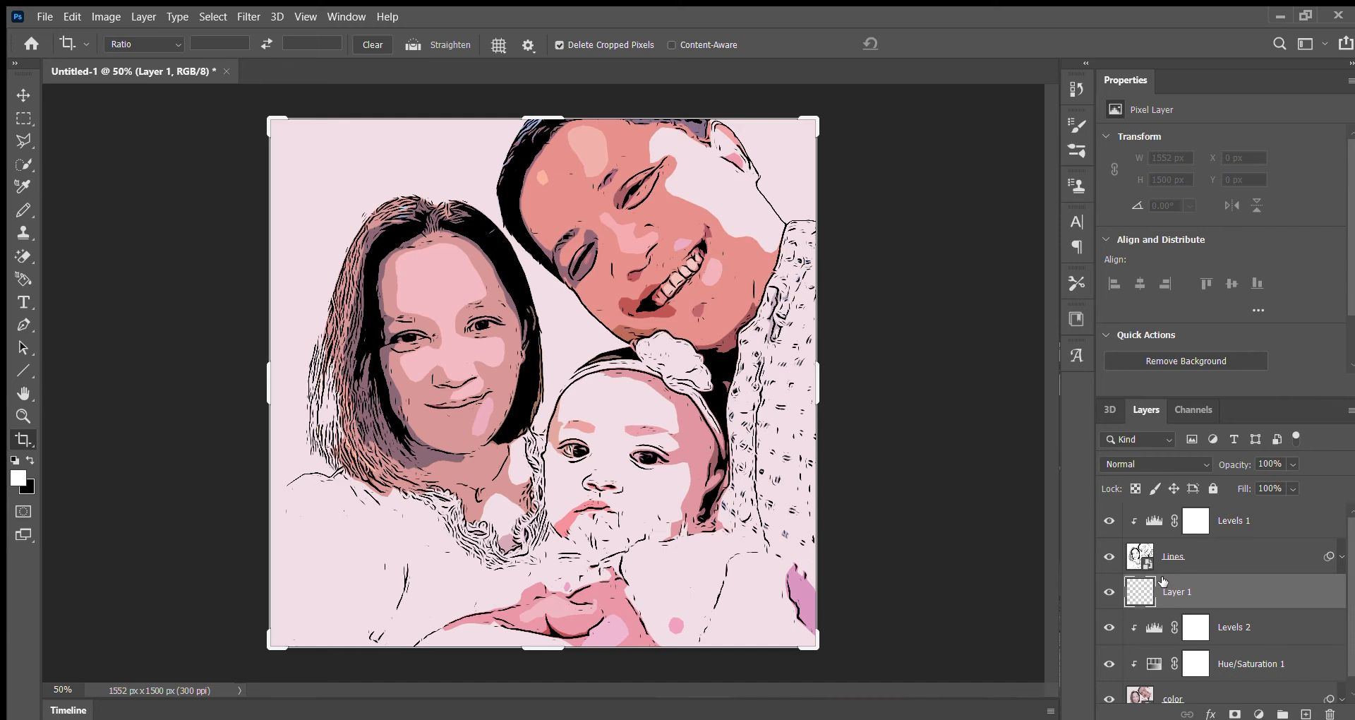
double_click(1177, 590)
type("e")
type("white")
left_click(1273, 620)
left_click(1270, 590)
Paint the whites of the woman's eyes pure white on the whites layer, using the Pencil tool at 3 px.
key("z")
left_click_drag(444, 341, 482, 345)
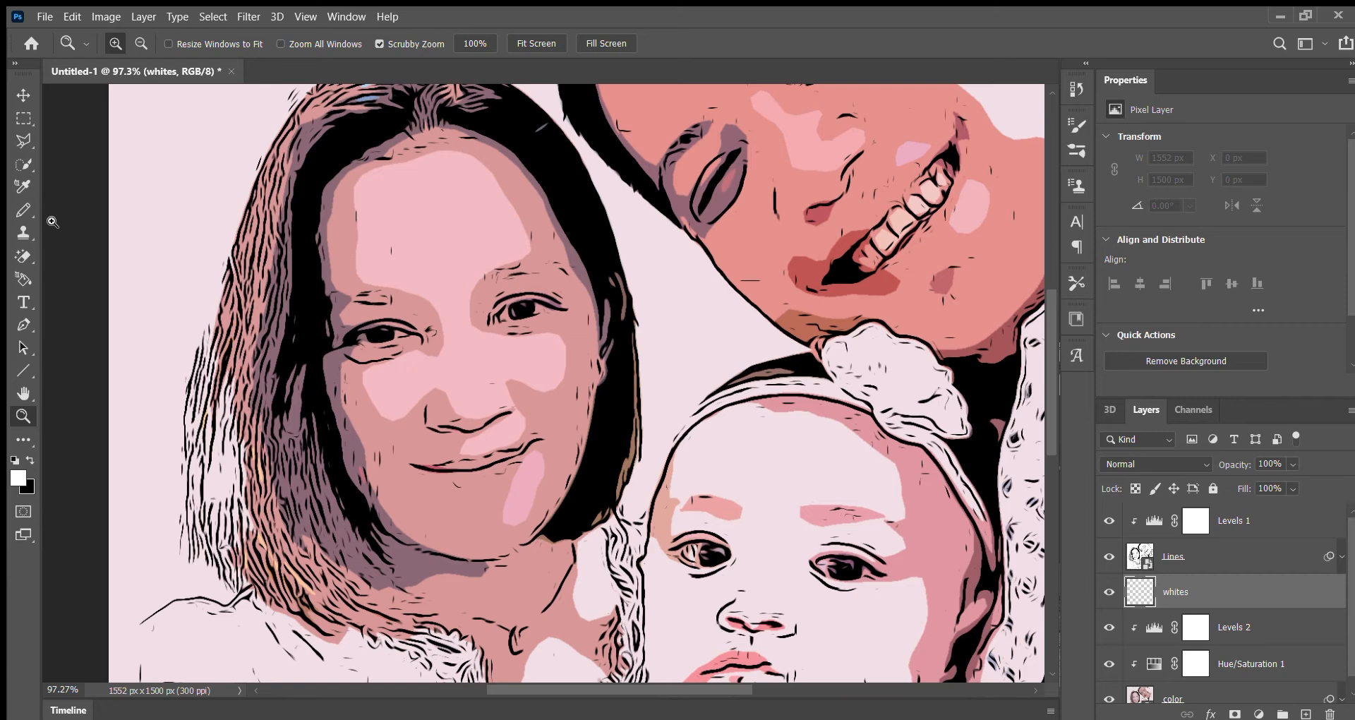
left_click(27, 456)
left_click(28, 457)
left_click(23, 209)
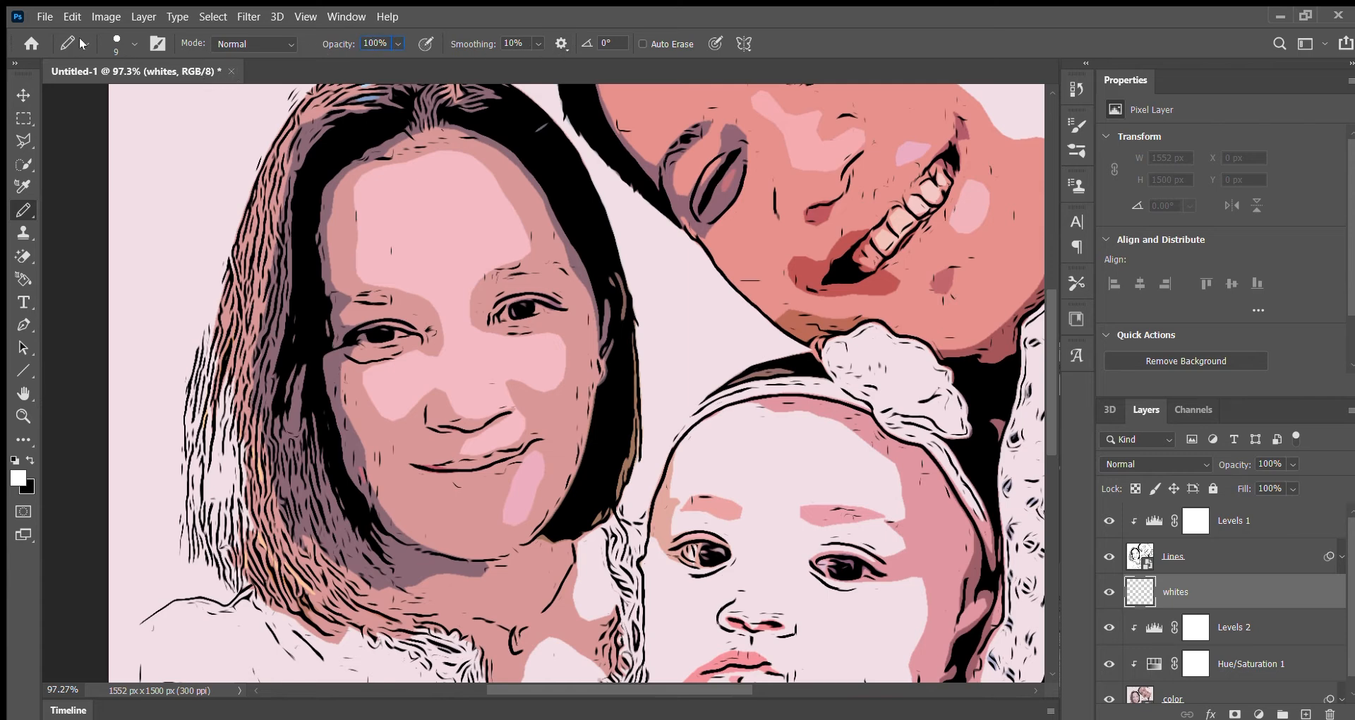
left_click(134, 43)
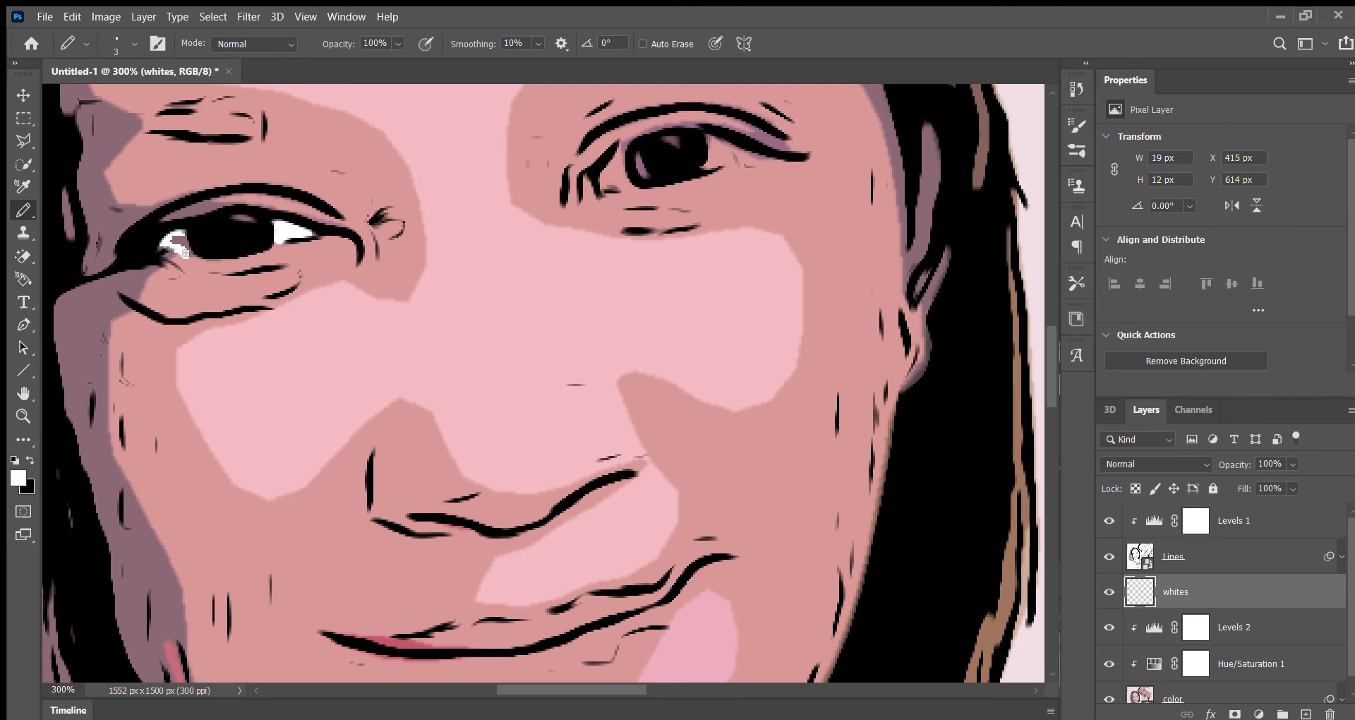
mouse_move(190, 255)
left_mouse_down()
mouse_move(181, 232)
mouse_move(166, 237)
mouse_move(182, 233)
left_mouse_up()
mouse_move(616, 150)
left_mouse_down()
mouse_move(598, 174)
mouse_move(615, 181)
mouse_move(618, 150)
mouse_move(615, 178)
left_mouse_up()
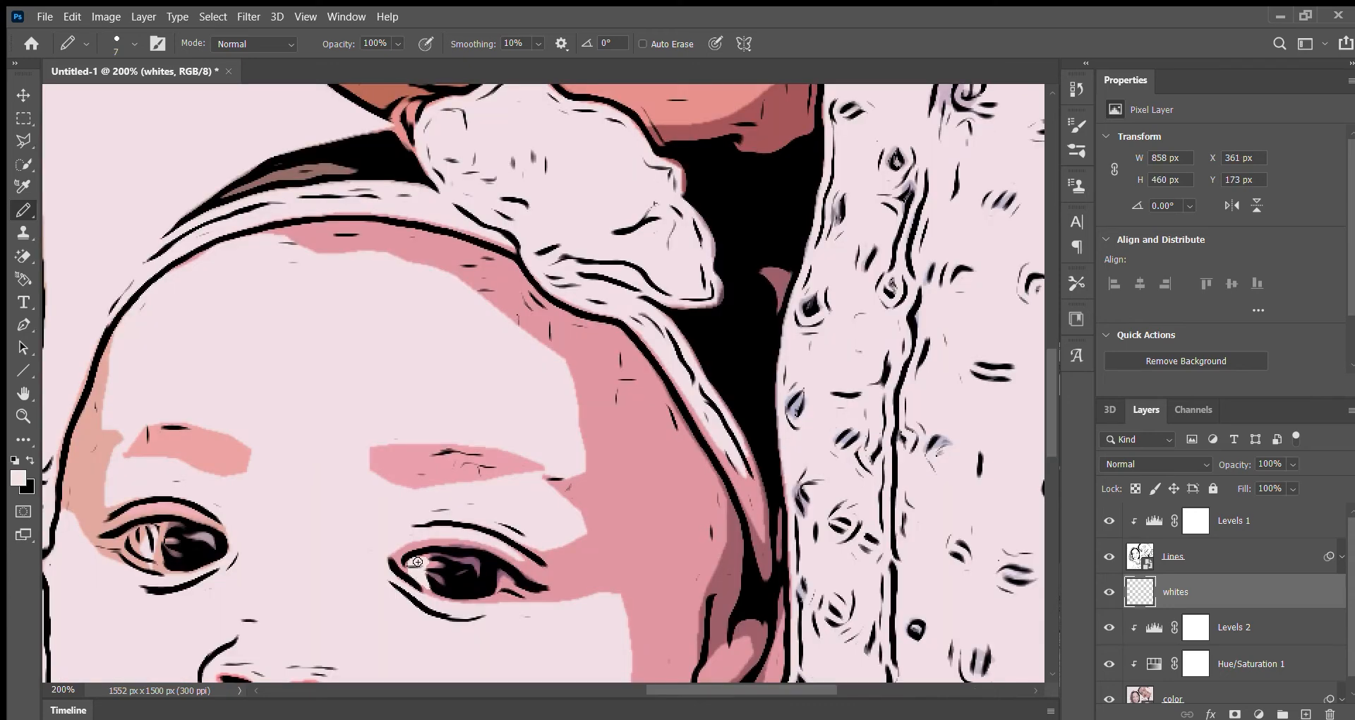
Paint the whites of the baby's eyes in very pale pink with a 7 px Pencil.
left_click_drag(418, 565, 426, 556)
left_click_drag(508, 581, 501, 580)
mouse_move(157, 557)
left_mouse_down()
mouse_move(154, 534)
mouse_move(139, 552)
mouse_move(140, 539)
left_mouse_up()
Pick a slightly darker pink and shade the white of the baby's eye beside the woman with the Pencil.
key("i")
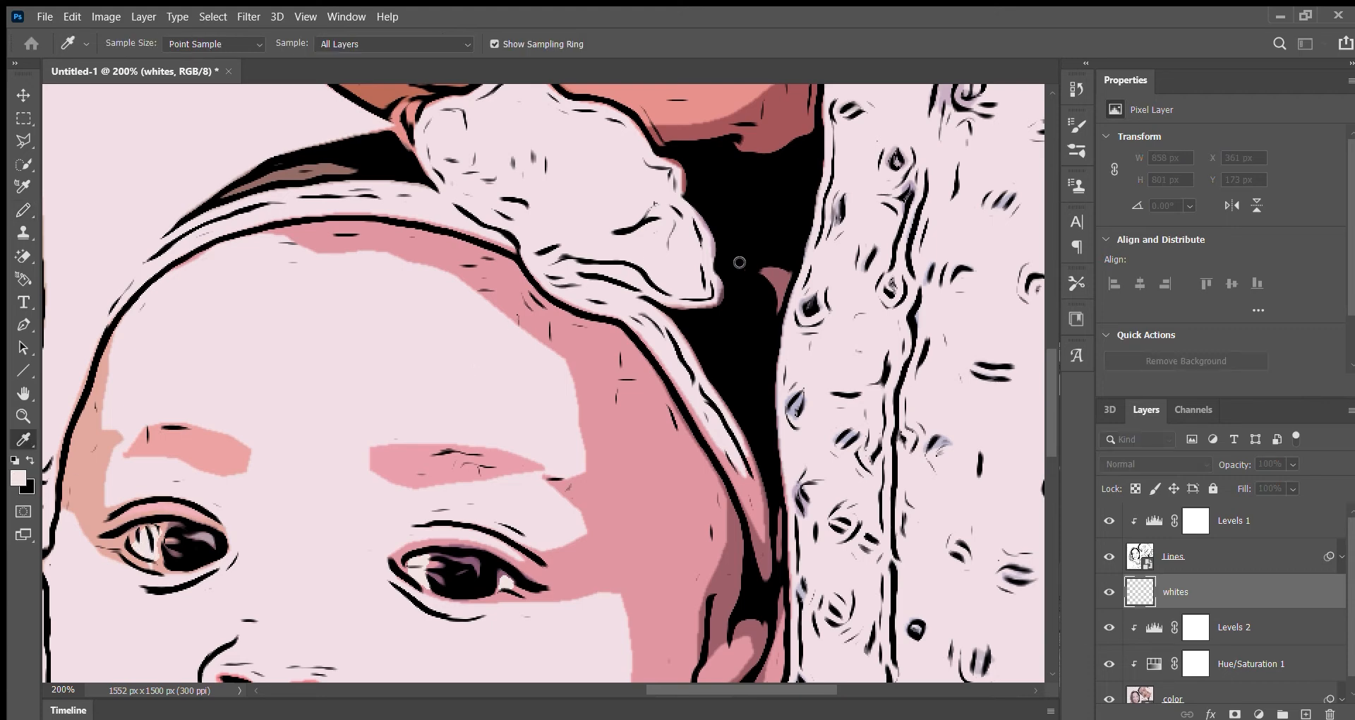
left_click(1027, 192)
key("b")
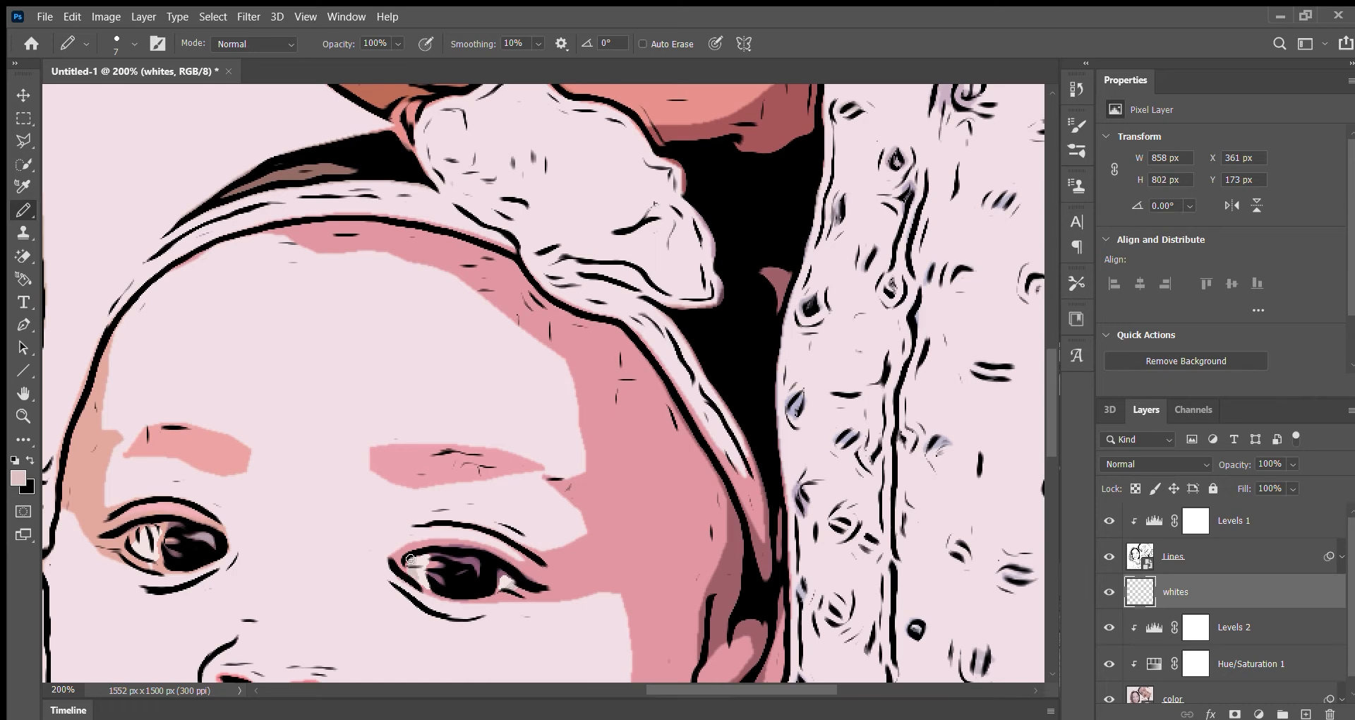
left_click_drag(153, 562, 132, 535)
key("ctrl+0")
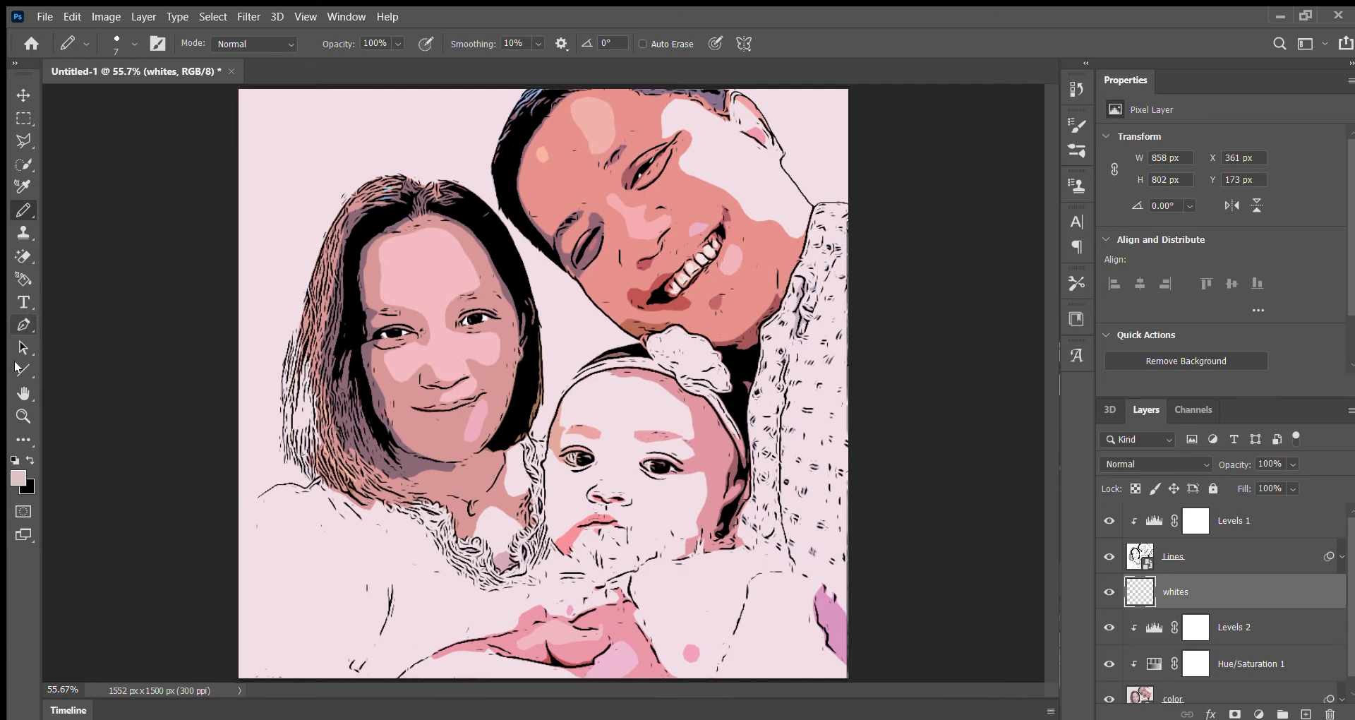
Paint dark red accents in the woman's and baby's irises, and add white highlights to the baby's eyes.
left_click(17, 477)
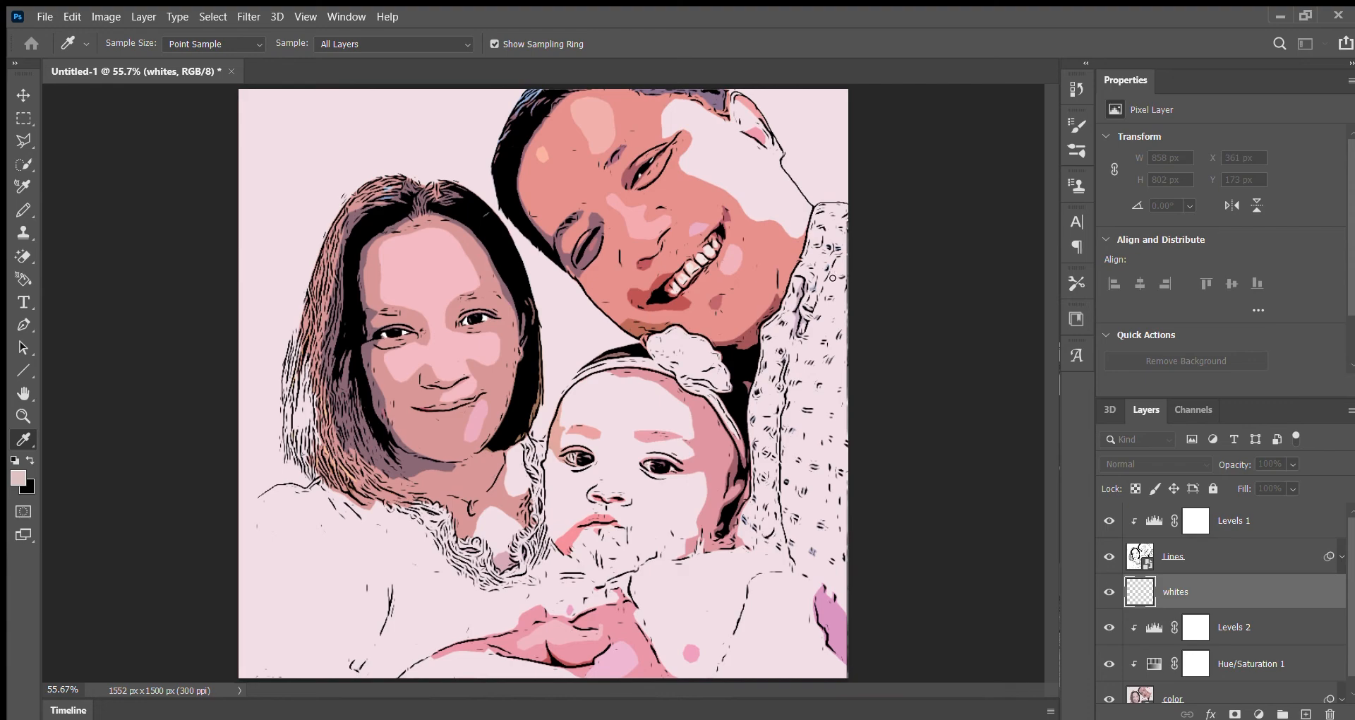
left_click(1057, 191)
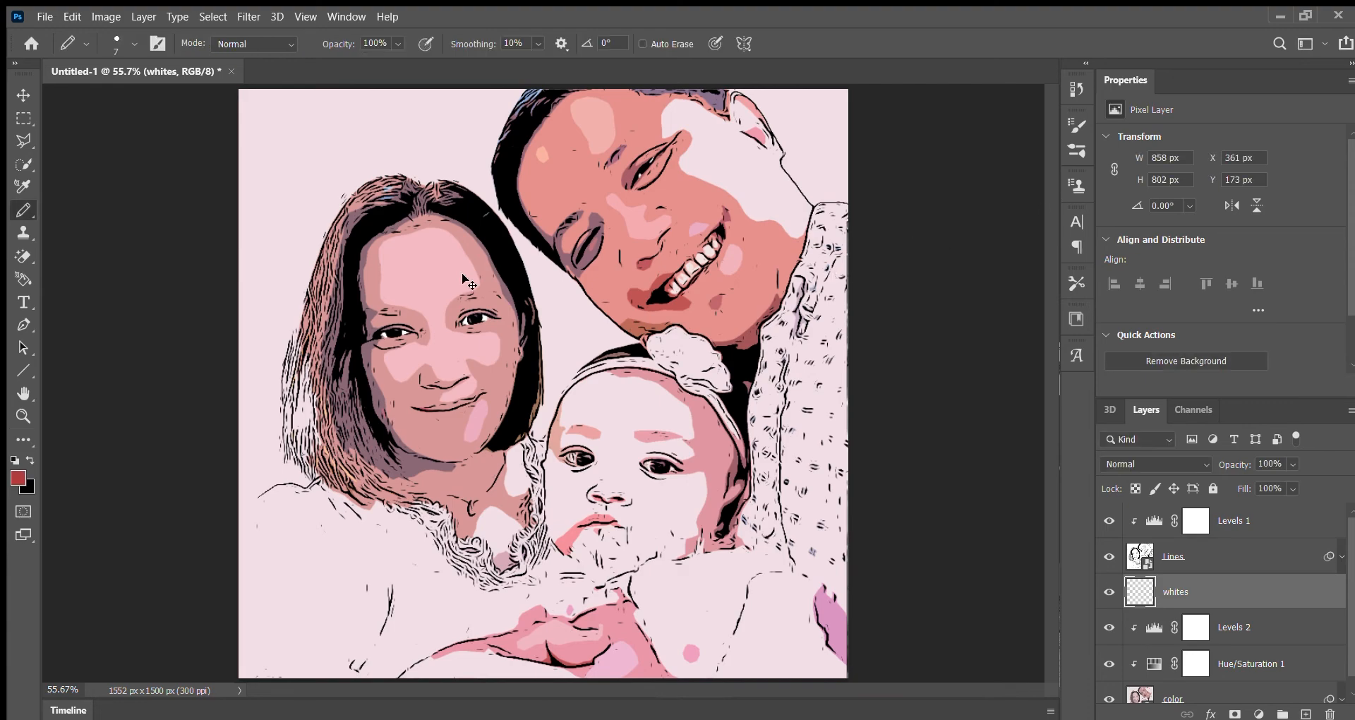
key("ctrl+plus")
key("ctrl+plus")
key("ctrl+plus")
key("ctrl+plus")
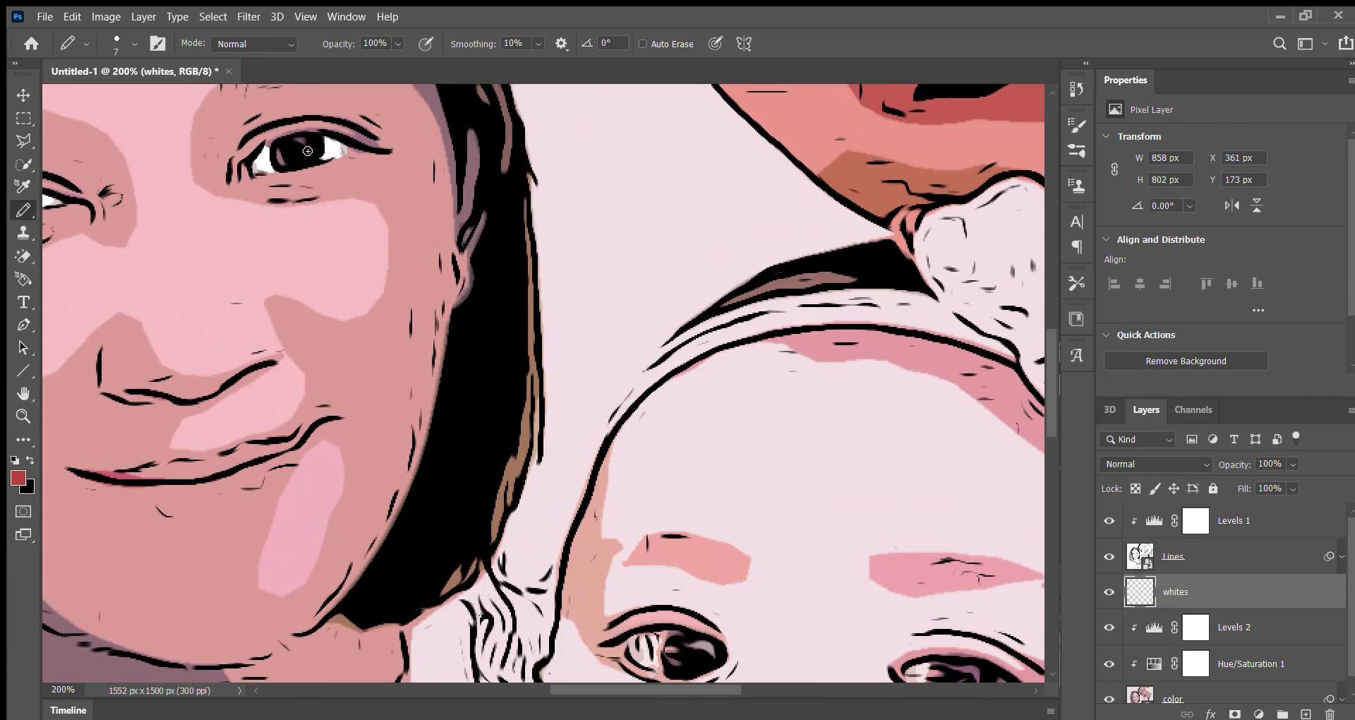
left_click_drag(307, 151, 279, 153)
scroll(652, 545, "down", 1)
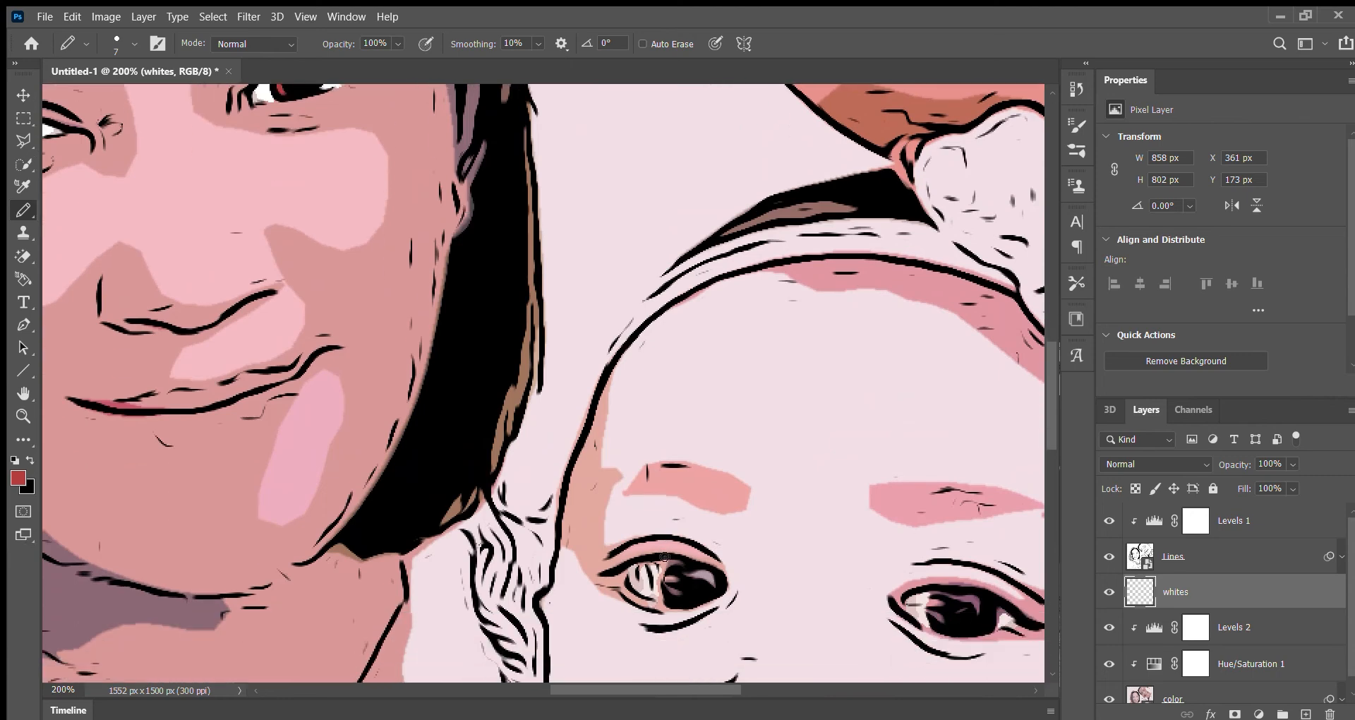
mouse_move(714, 587)
left_mouse_down()
mouse_move(670, 587)
mouse_move(700, 573)
left_mouse_up()
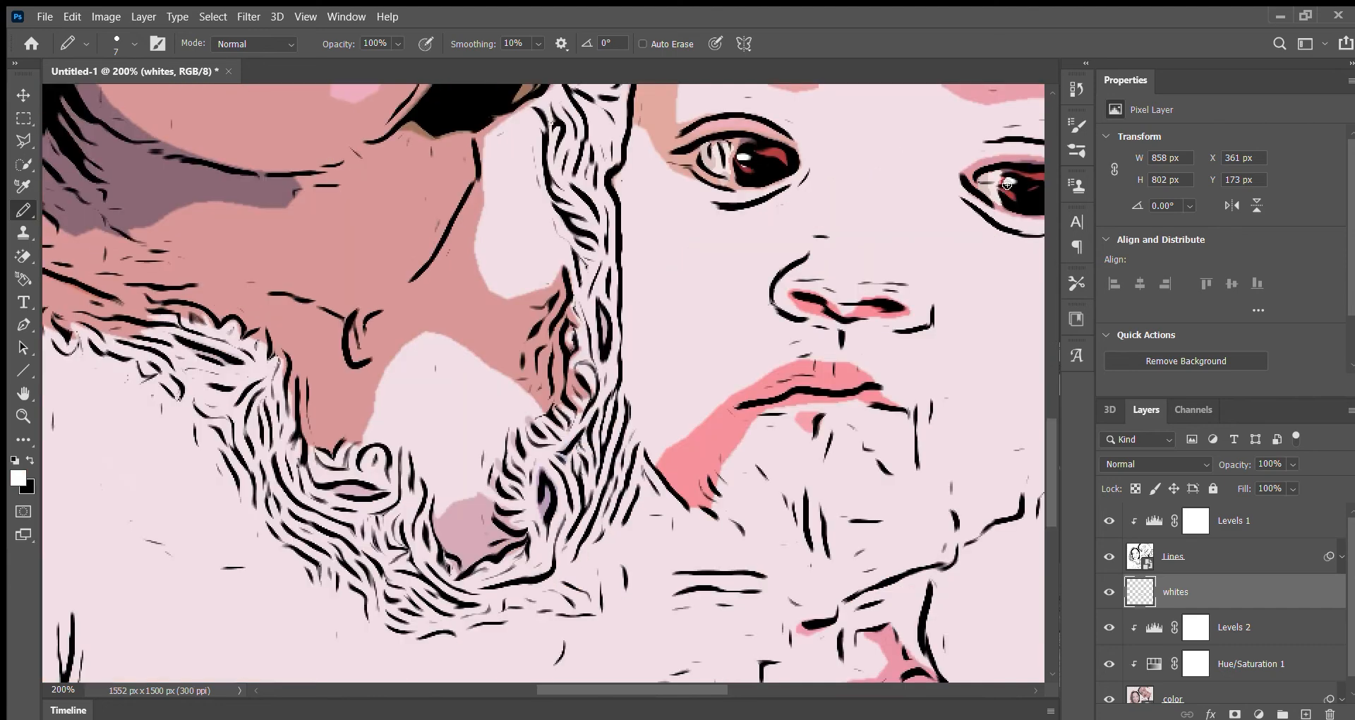
left_click_drag(1007, 184, 1006, 178)
key("ctrl+0")
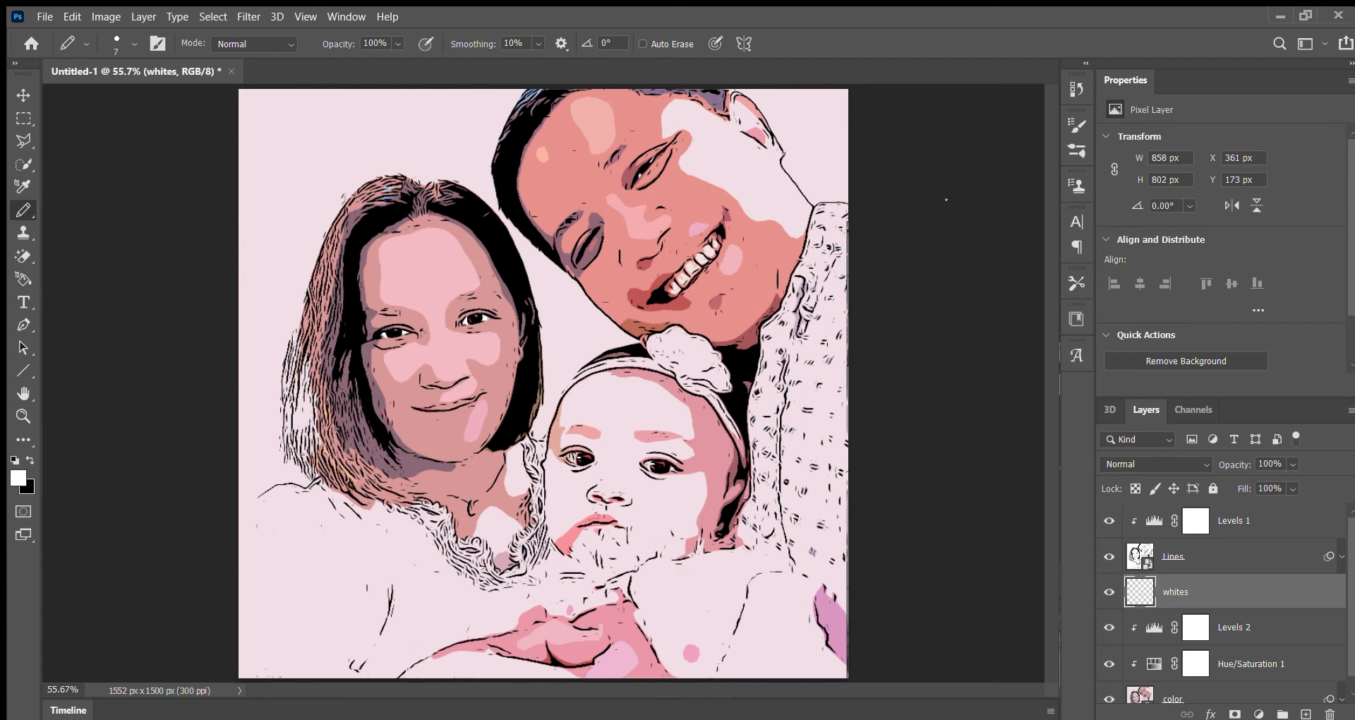
Copy the masked photo layer from the Lines smart object into Untitled-1 and load its mask as a selection.
left_click(1147, 553)
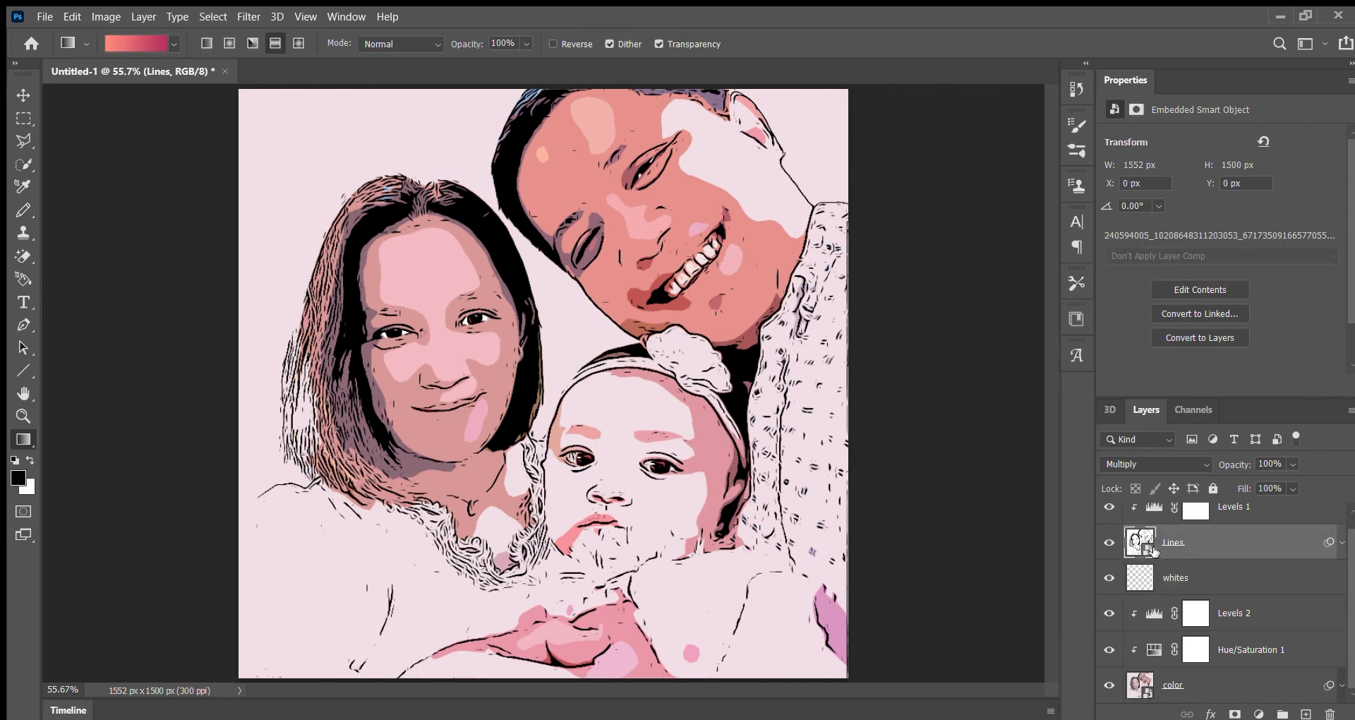
double_click(1140, 542)
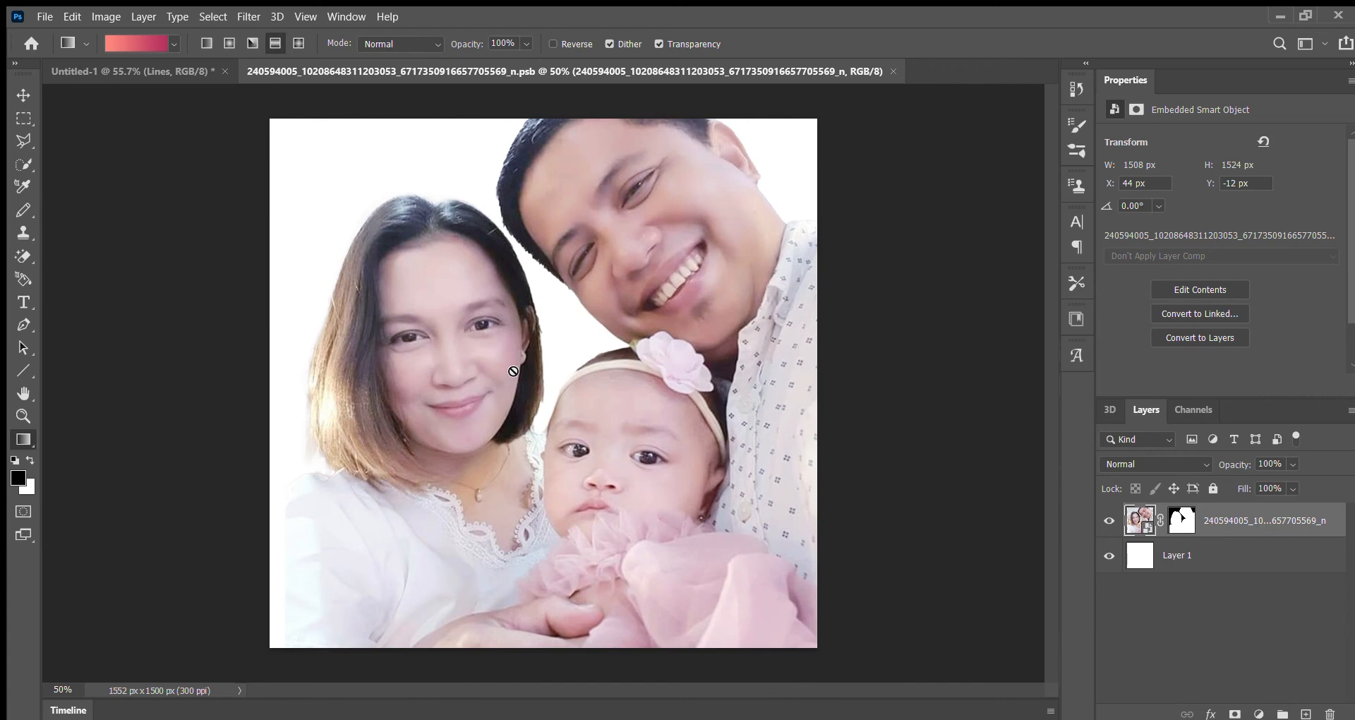
key("v")
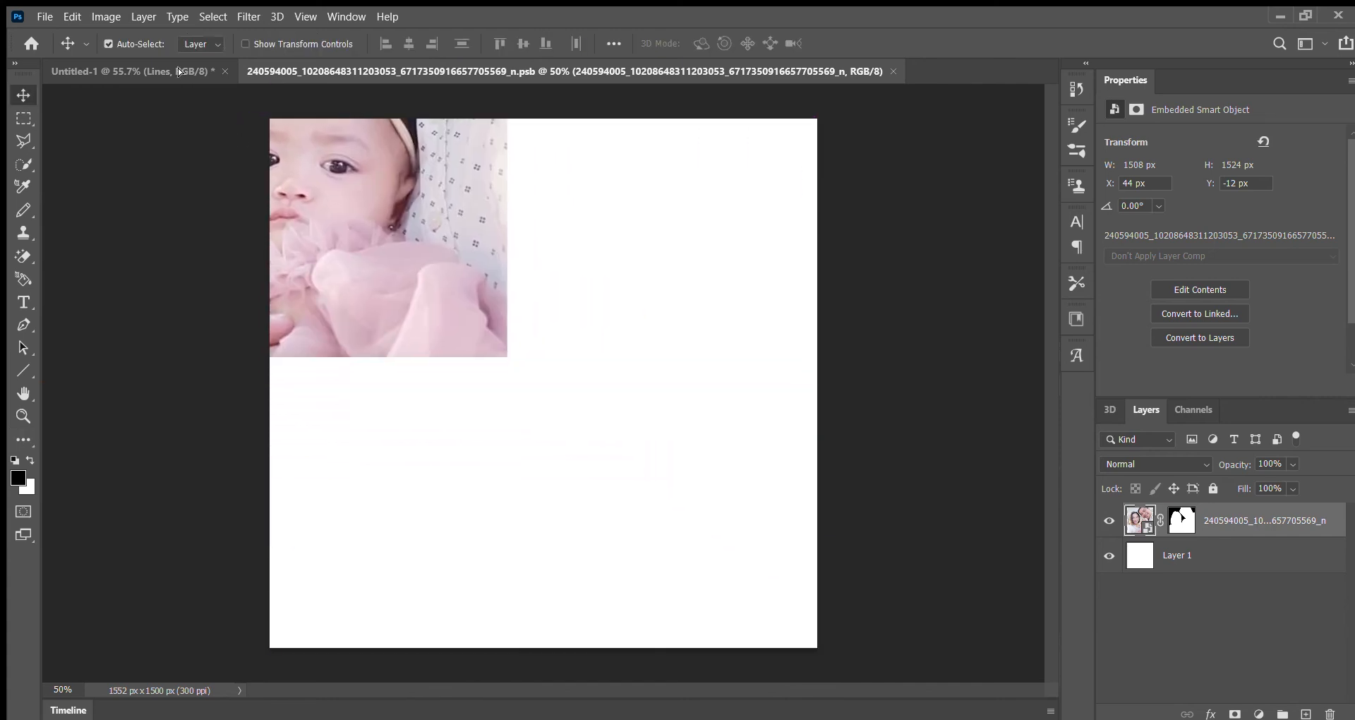
left_click(178, 70)
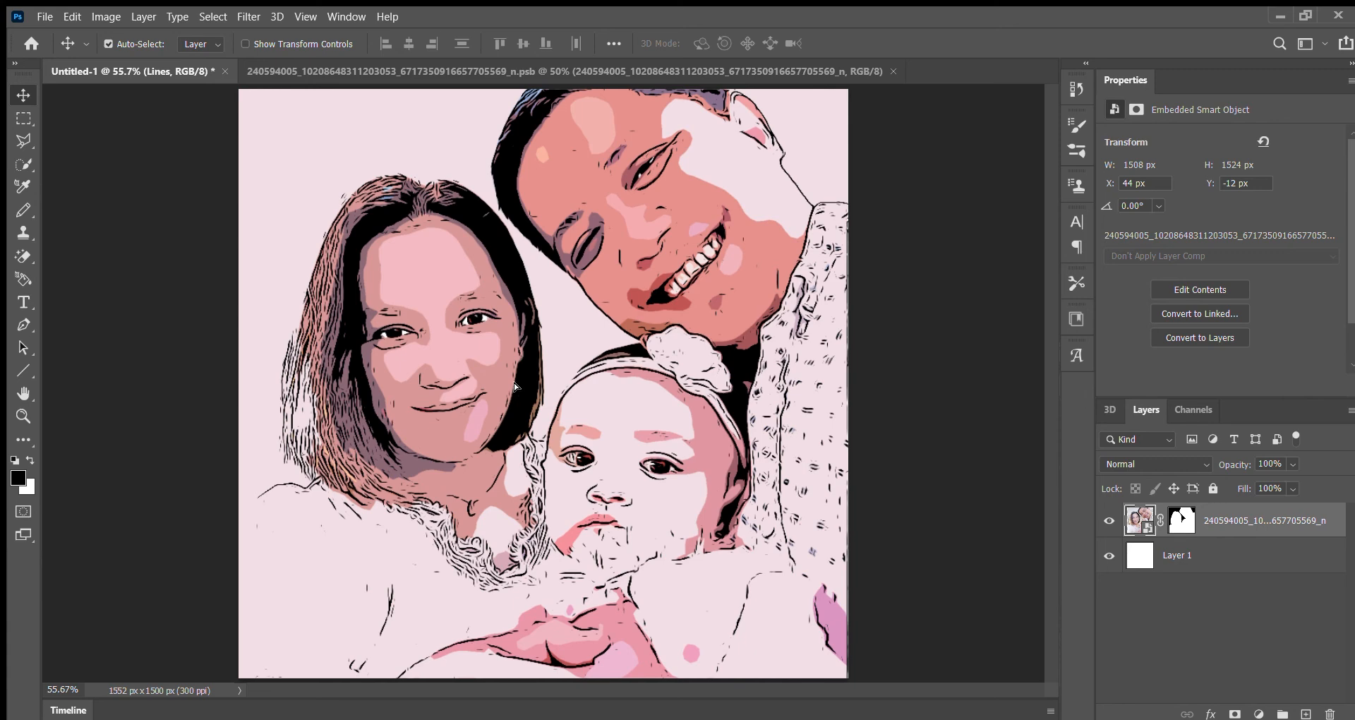
left_click_drag(516, 387, 519, 388)
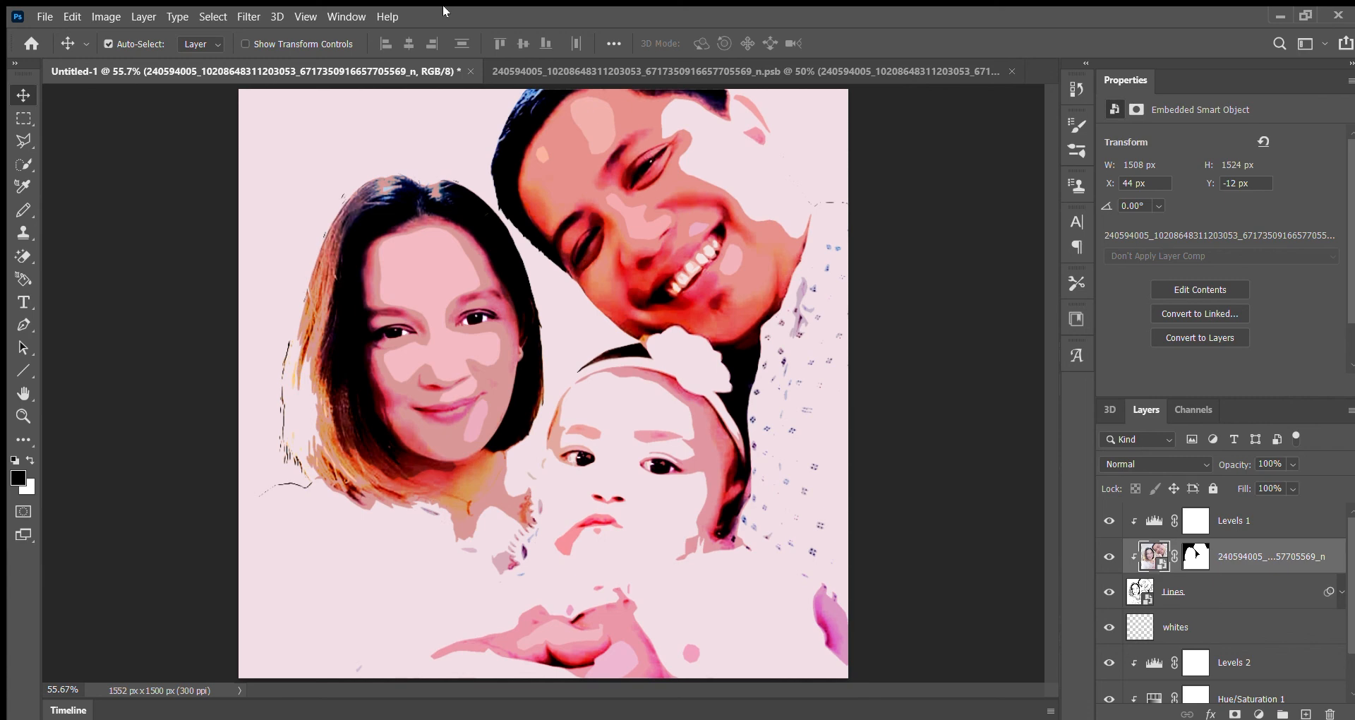
left_click(1194, 555, "ctrl")
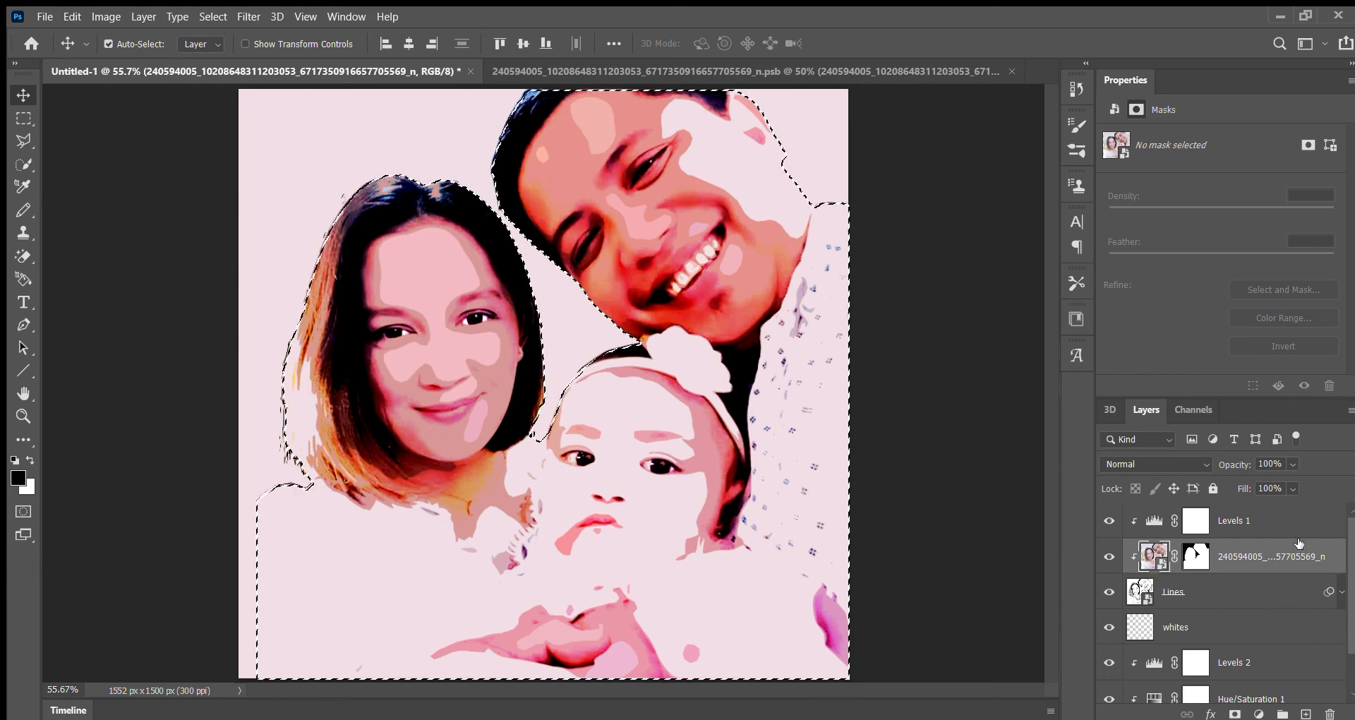
Delete the copied photo layer while keeping the selection, and contract the selection slightly.
left_click_drag(1304, 555, 1332, 714)
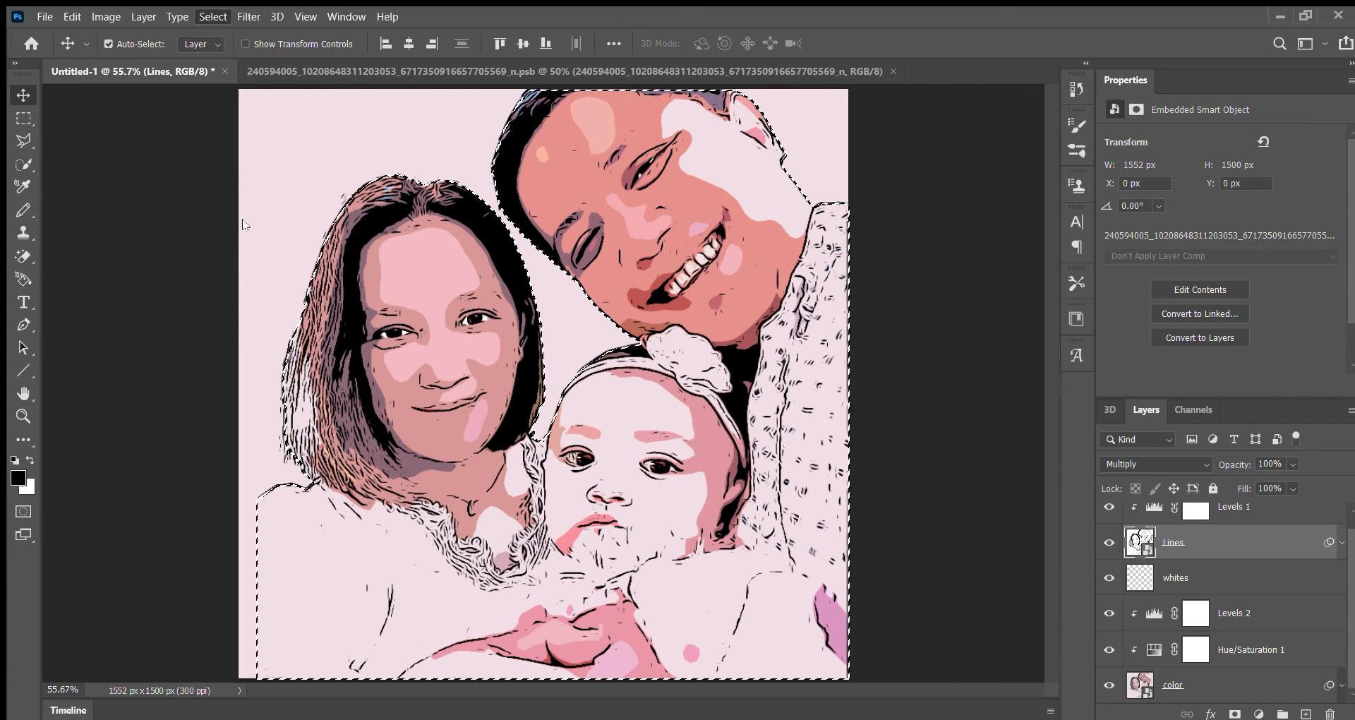
left_click(429, 311)
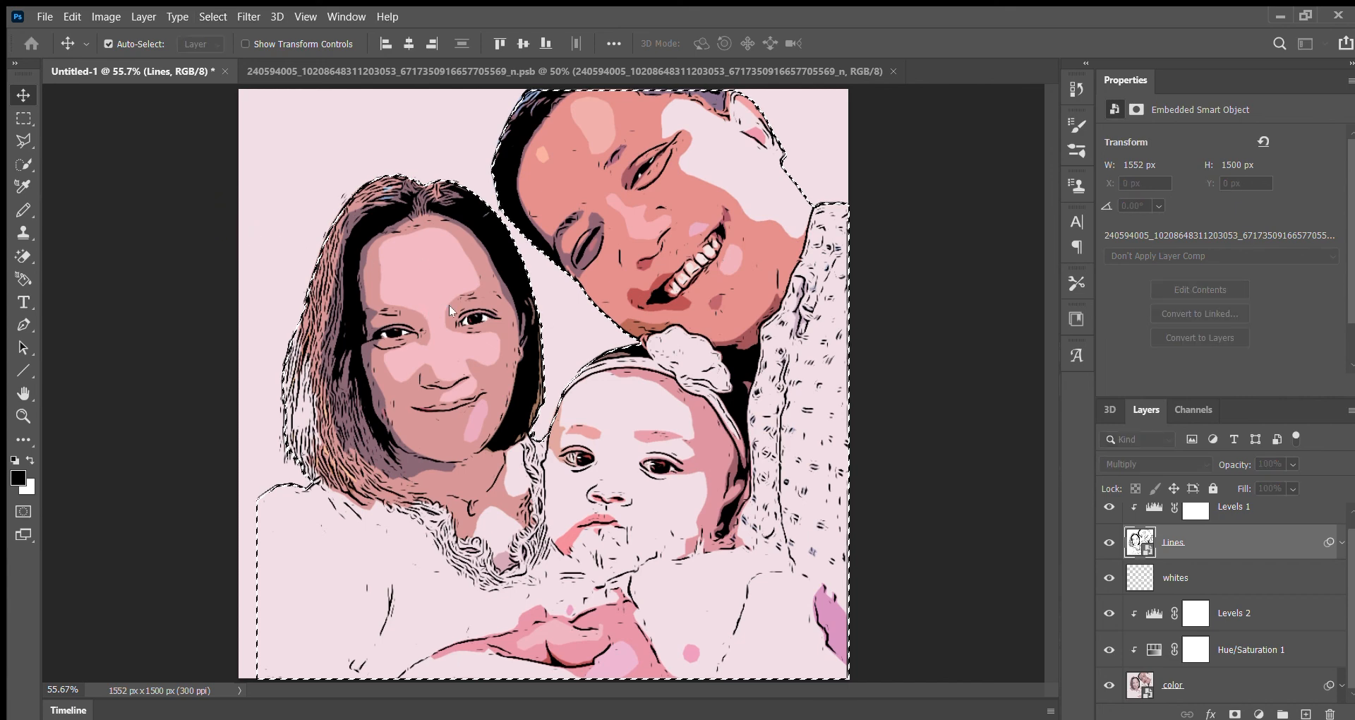
left_click(777, 219)
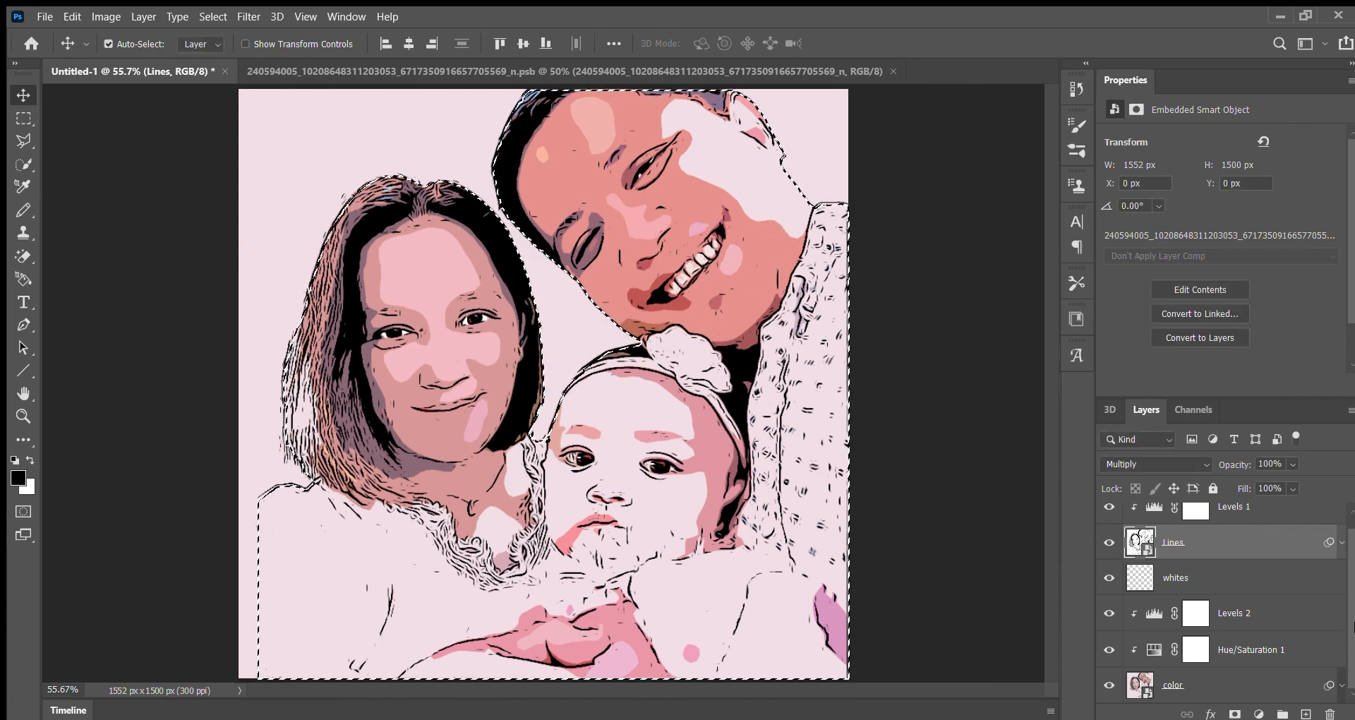
Add a layer mask to the color layer from the active selection of the family.
left_click_drag(1350, 595, 1349, 593)
left_click(1268, 678)
left_click(1267, 678)
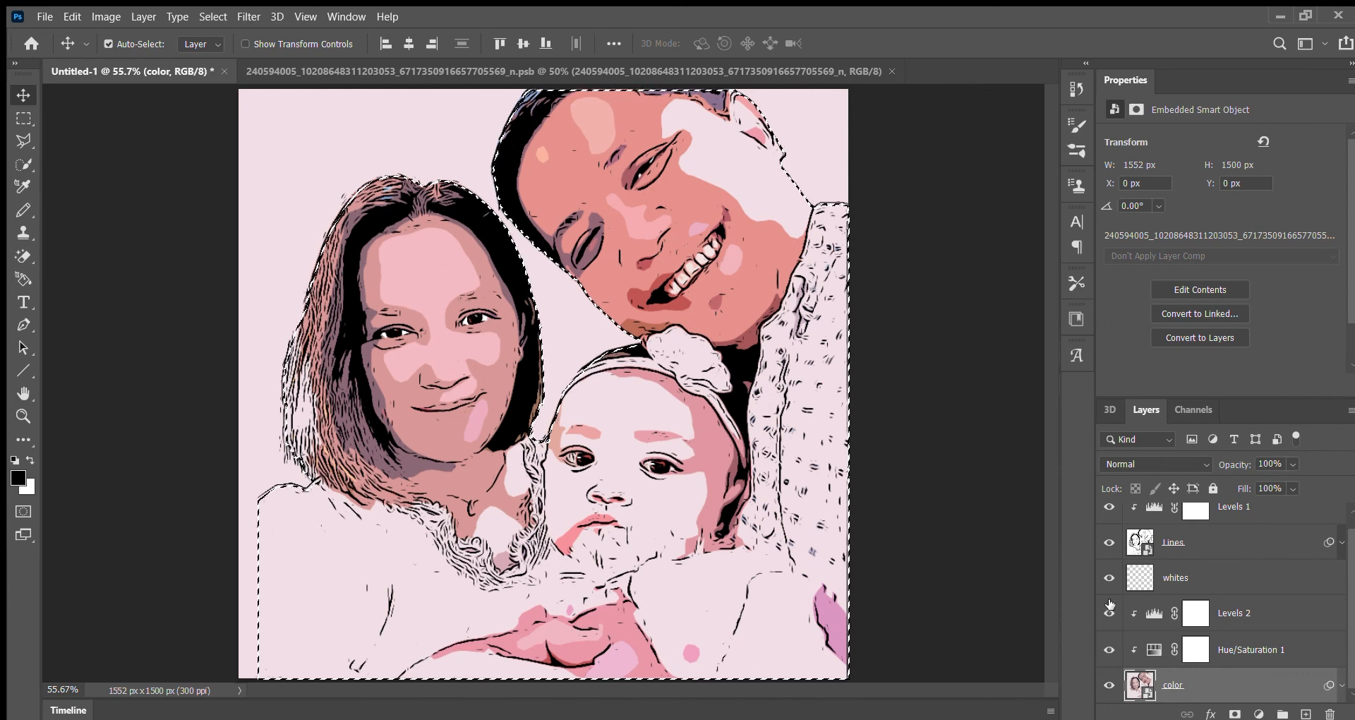
left_click(1235, 714)
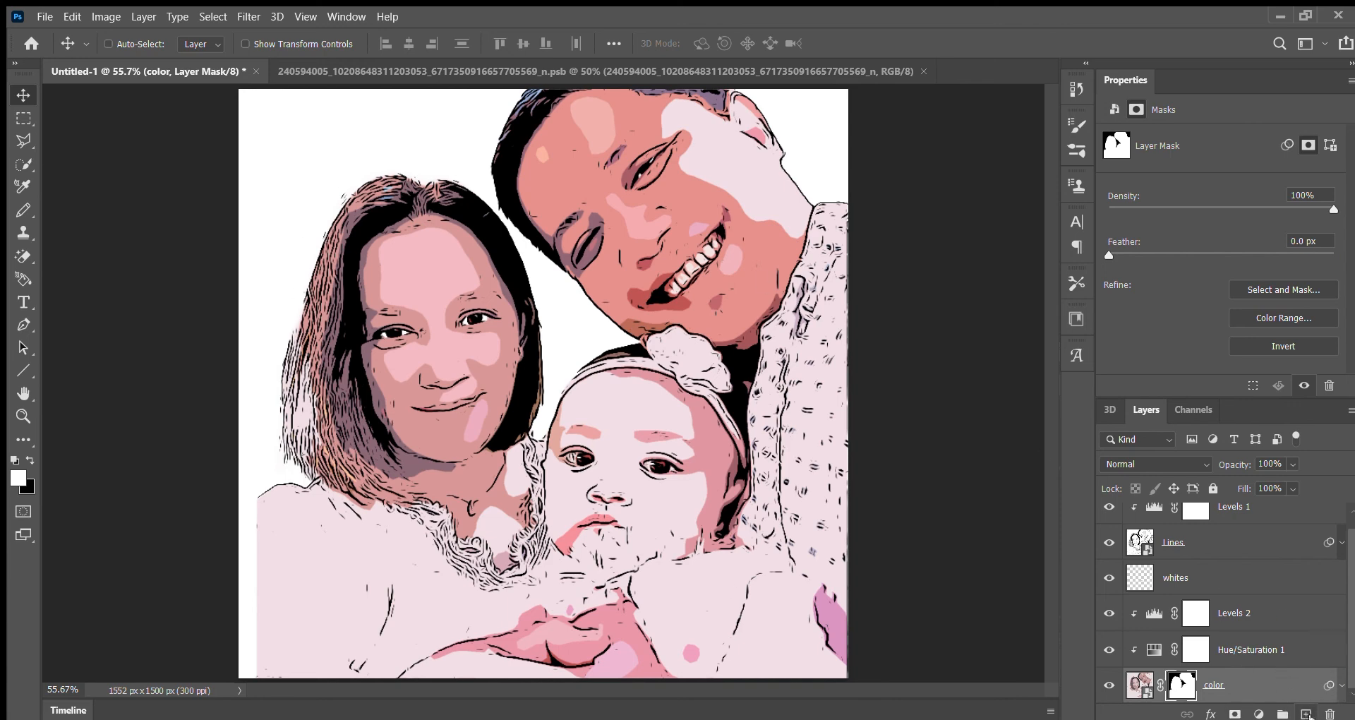
Create a new layer beneath the color layer and fill it with a vertical gradient from coral to dark pink.
left_click(1308, 715, "ctrl")
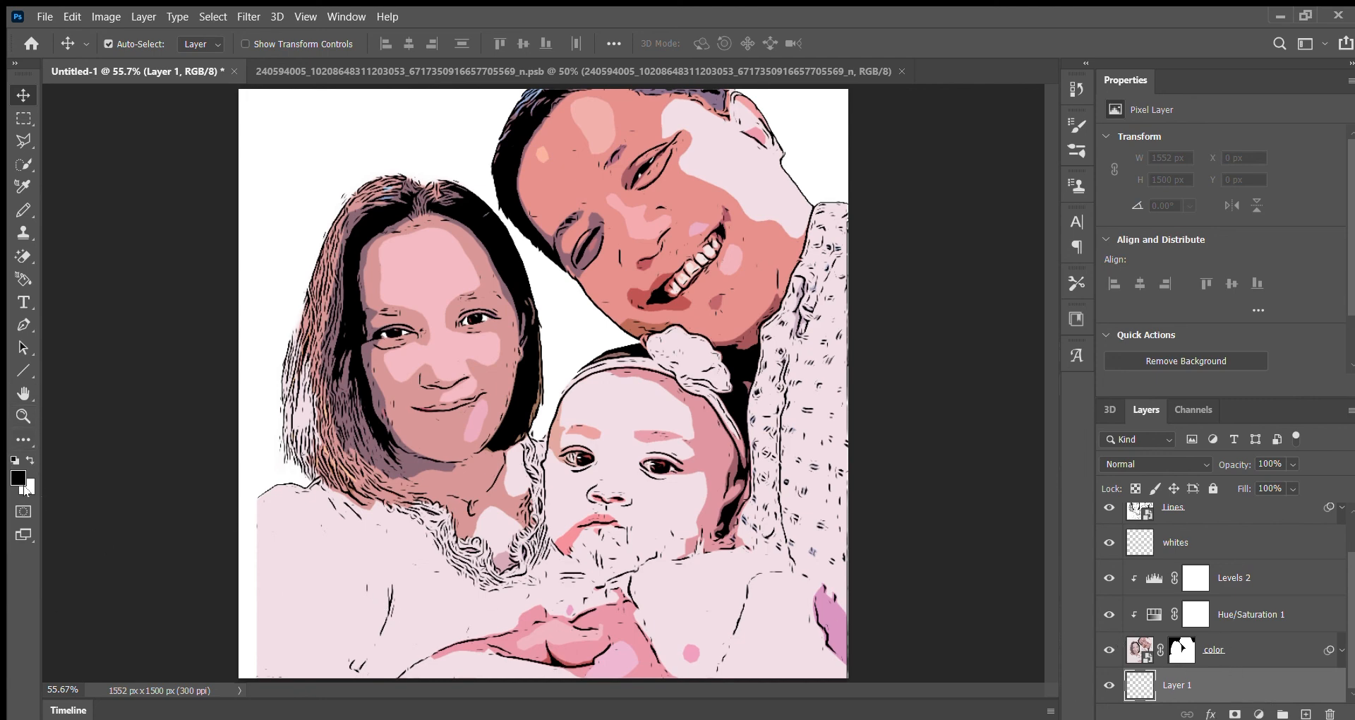
left_click(14, 435)
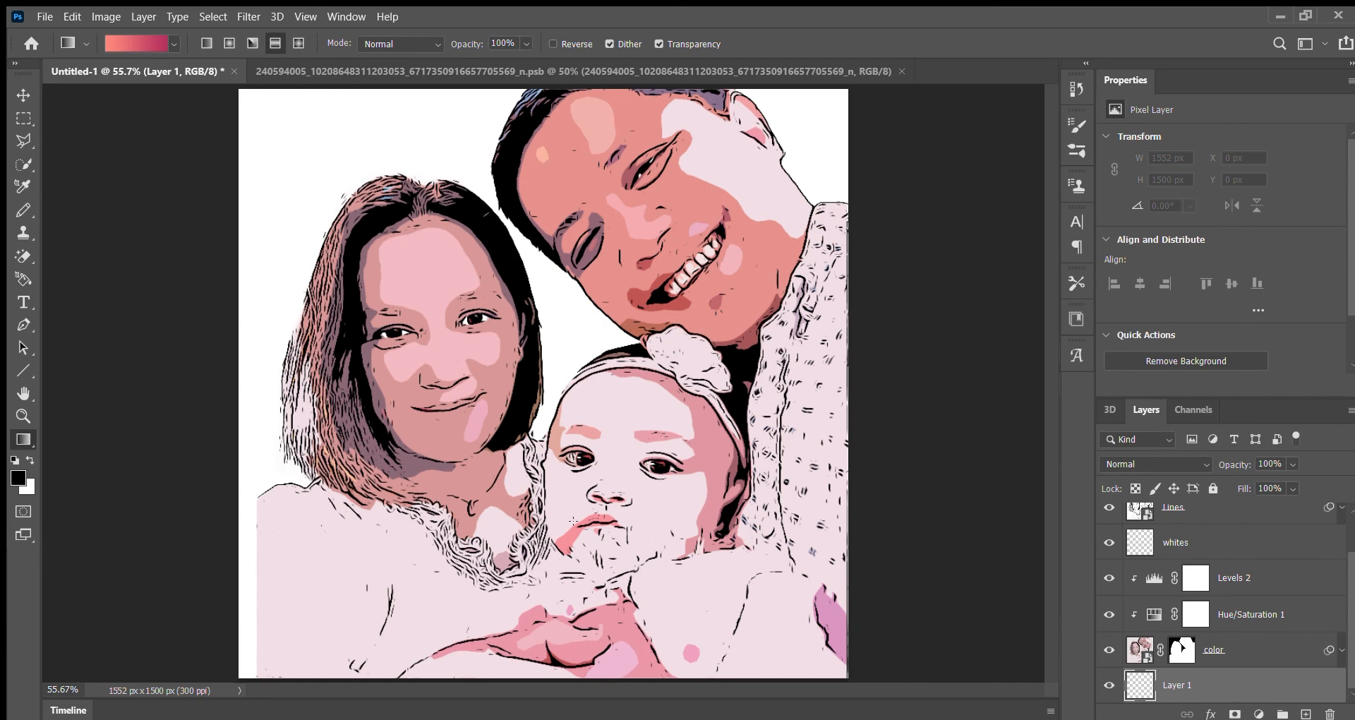
left_click_drag(578, 673, 578, 673)
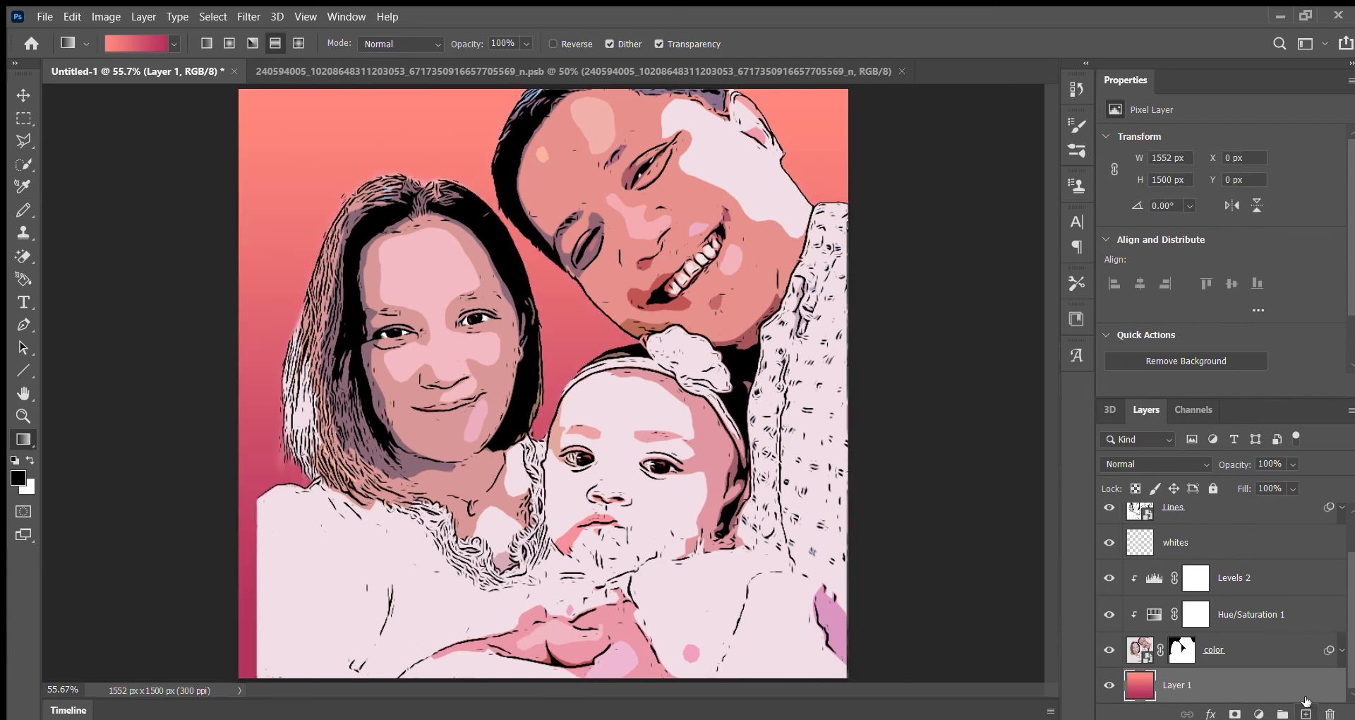